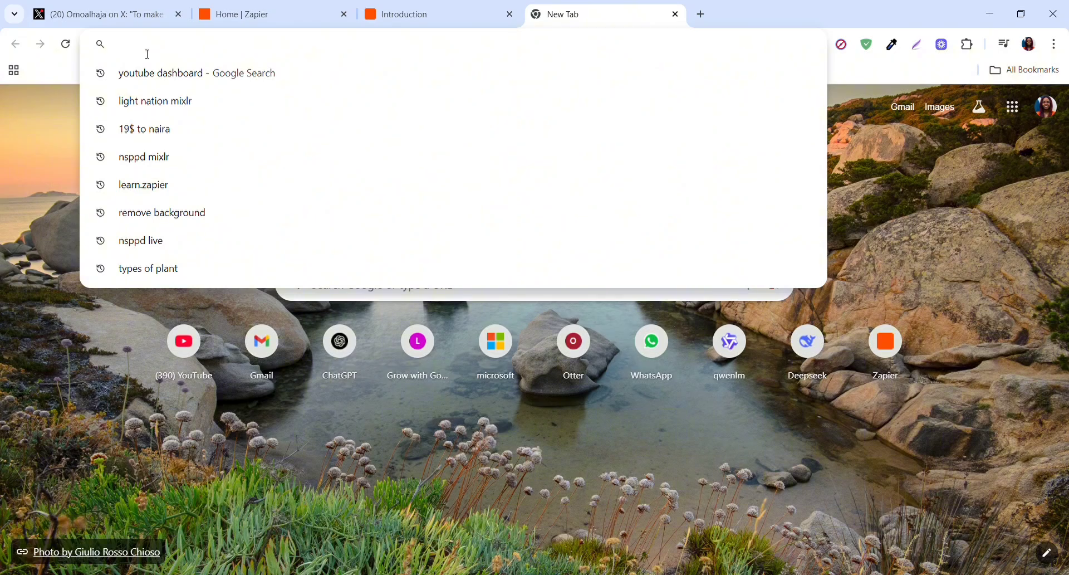
- Enter zapier.com in a new Chrome tab's address bar
text(zapier)
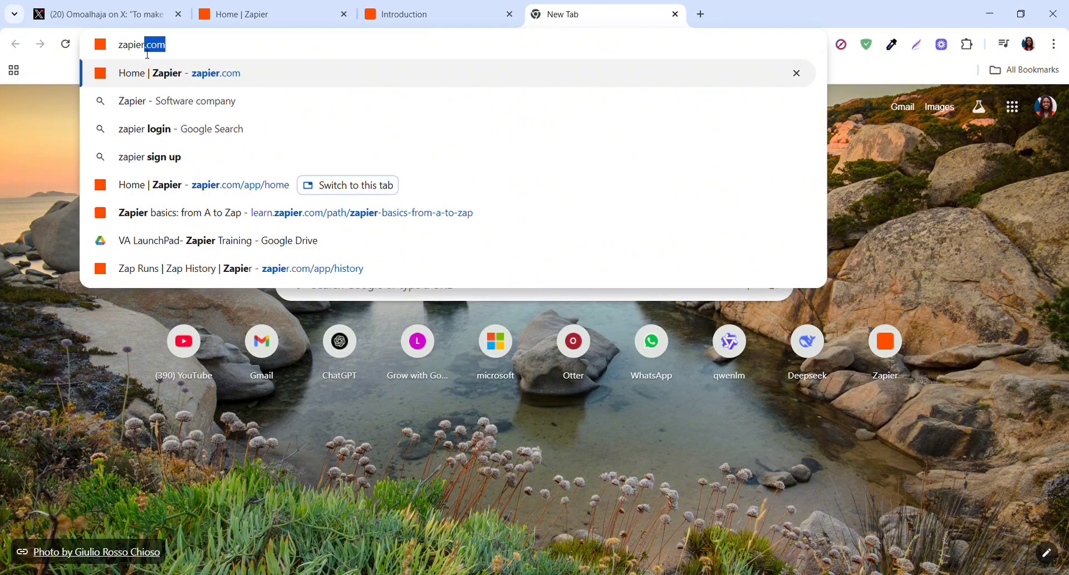
text(.com)
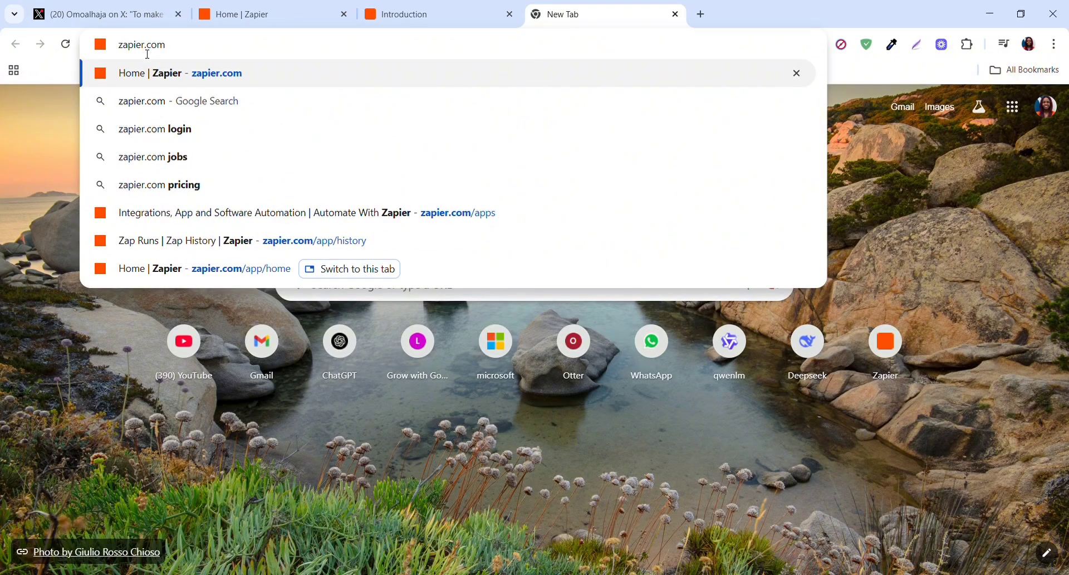
- Load zapier.com and wait for the Zapier Home dashboard
key(Return)
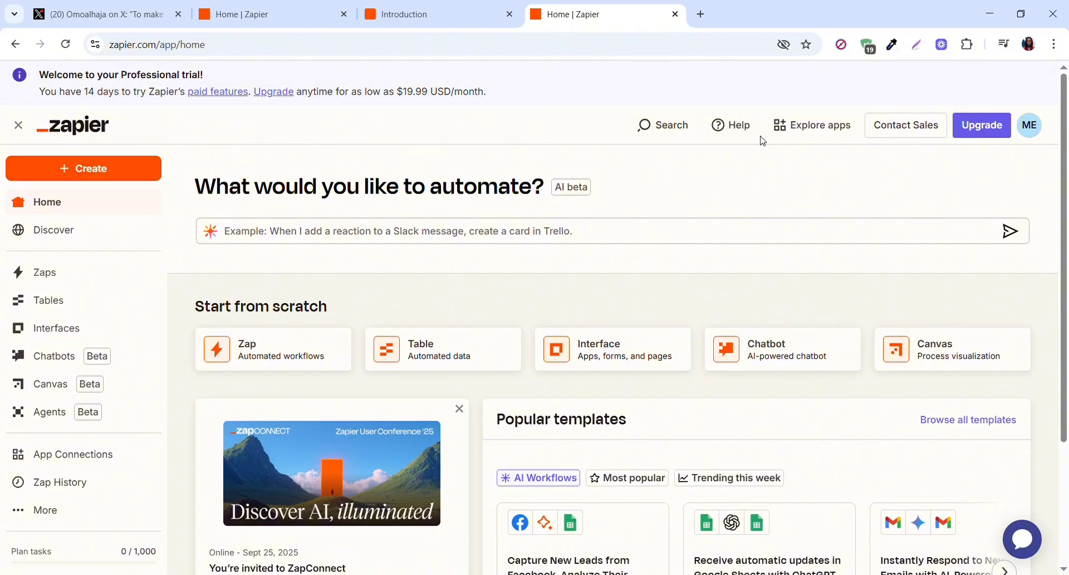
- Close the duplicate Home | Zapier tab with Ctrl+W
key(ctrl+w)
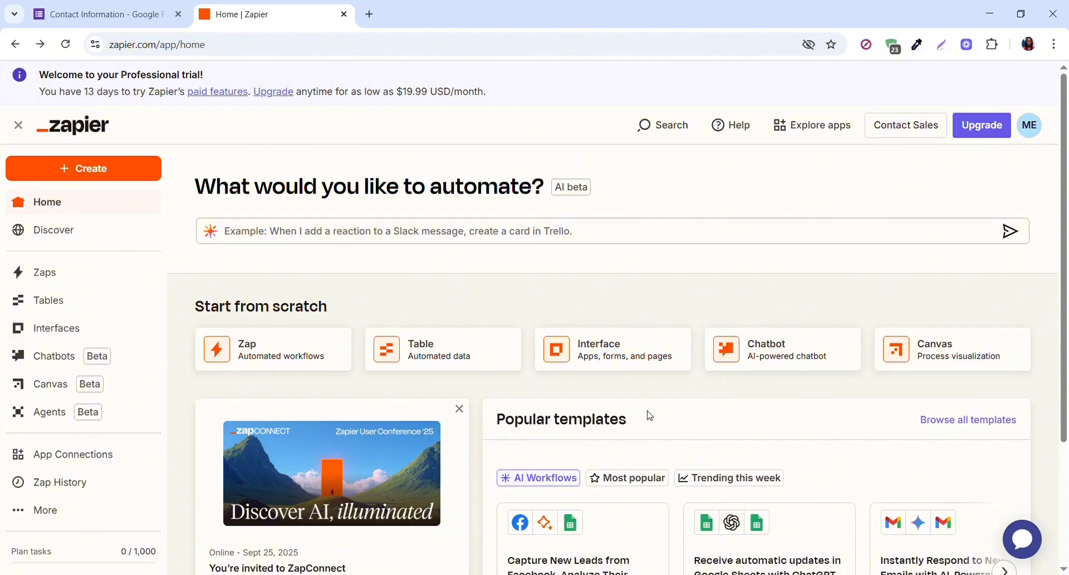
- Start a new Zap draft from the sidebar's Create menu
click(123, 175)
click(119, 213)
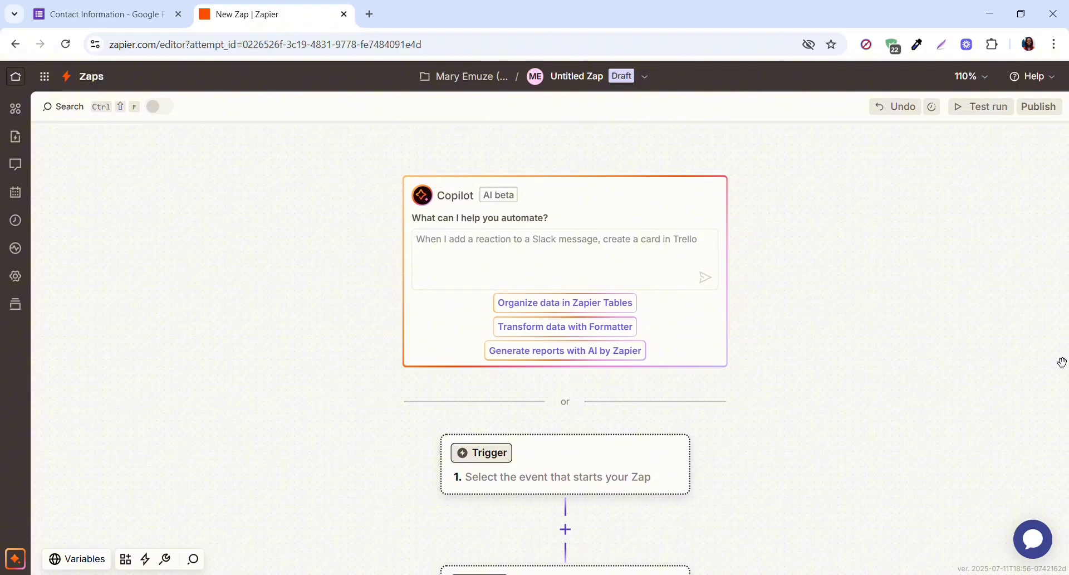
scroll(1062, 362, down, 2)
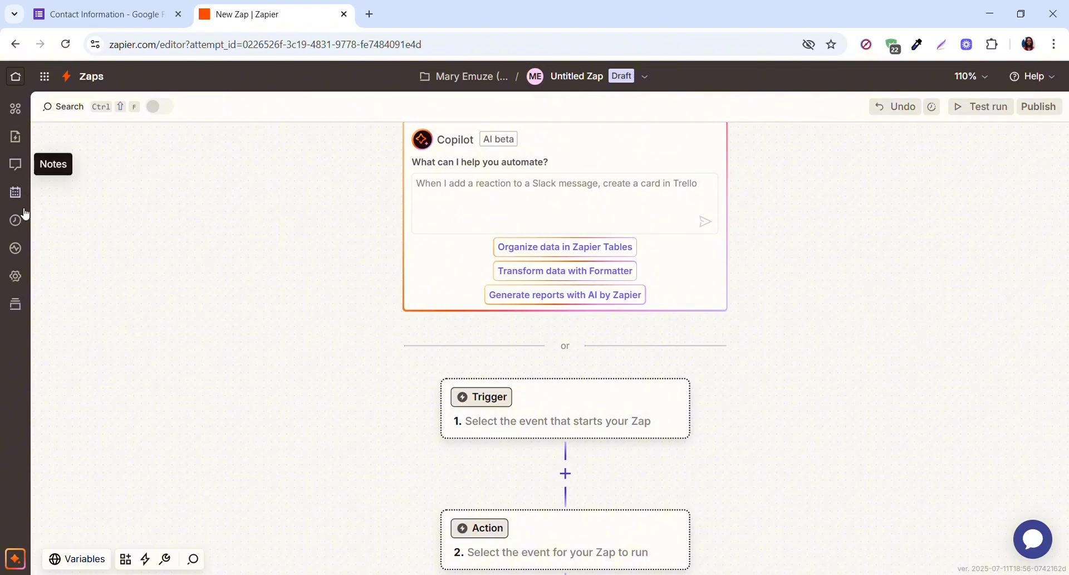
click(17, 110)
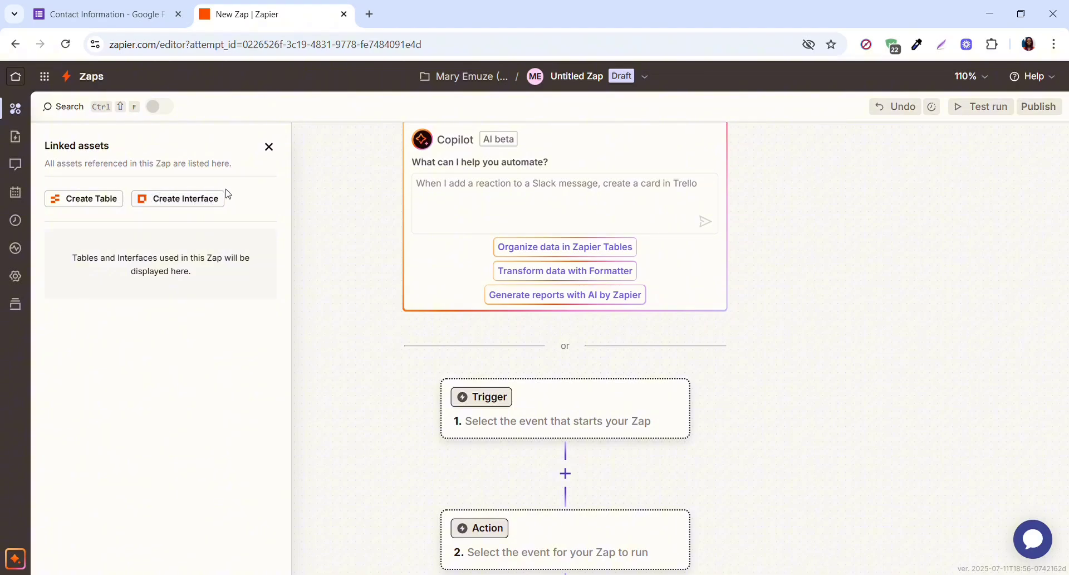
click(270, 148)
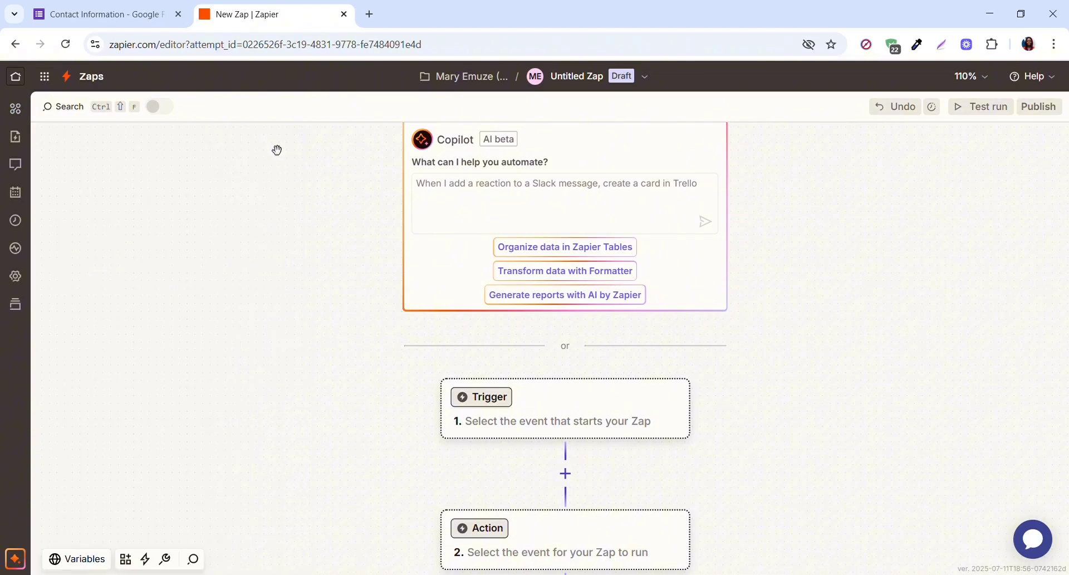
click(18, 142)
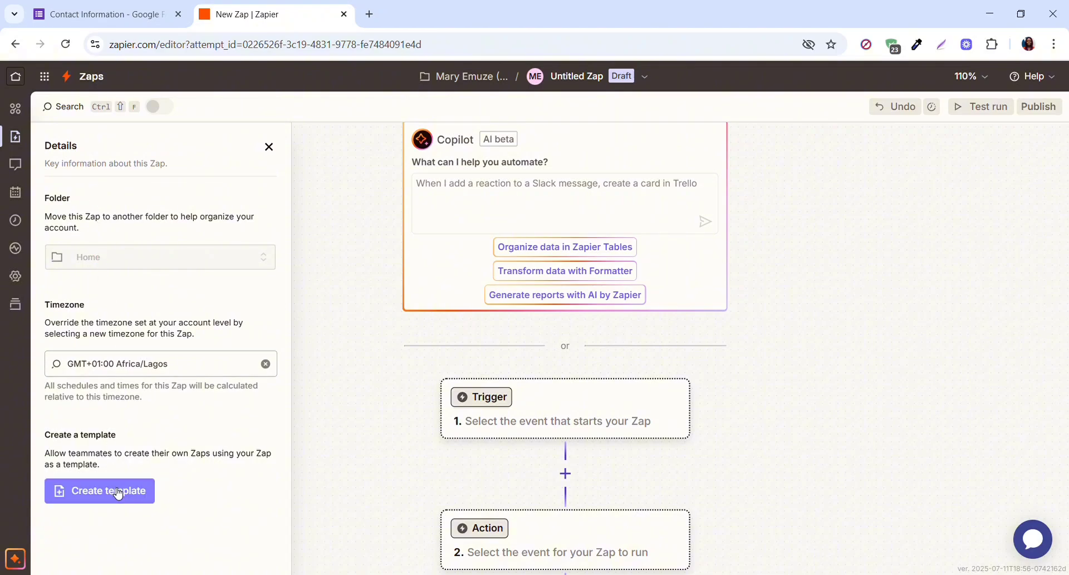
click(270, 148)
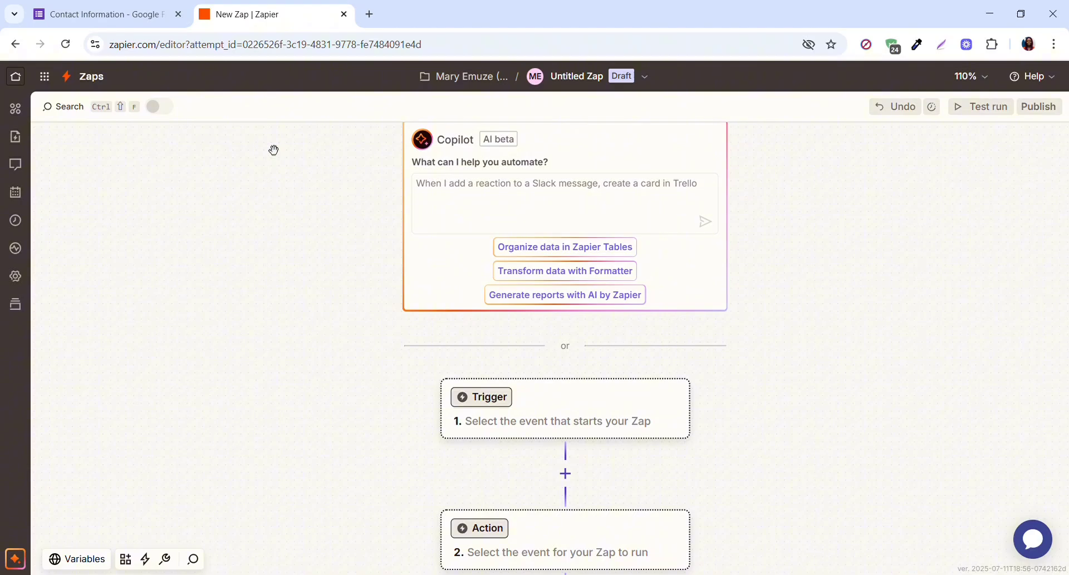
click(17, 174)
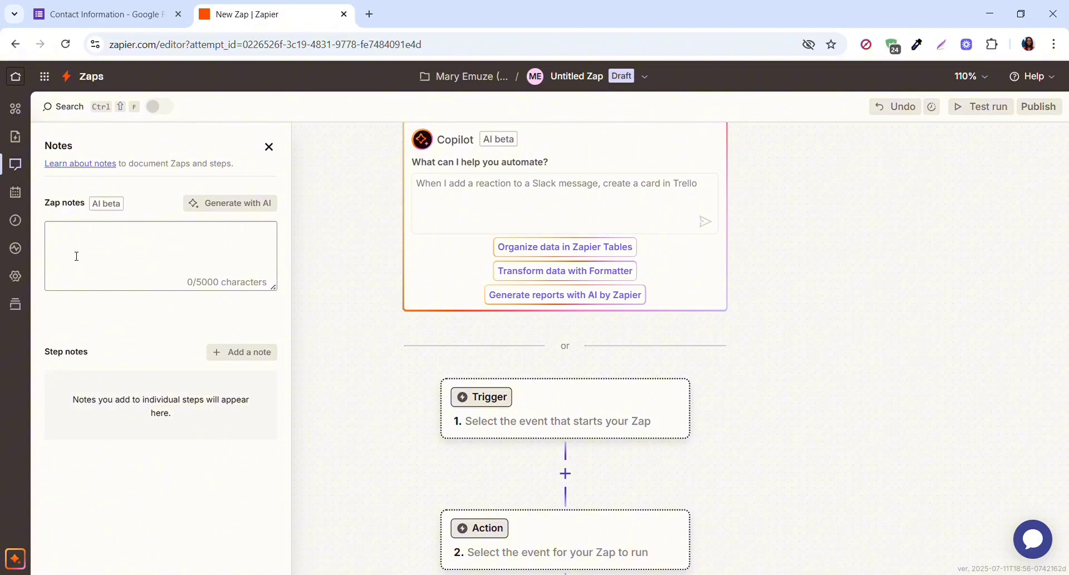
click(269, 147)
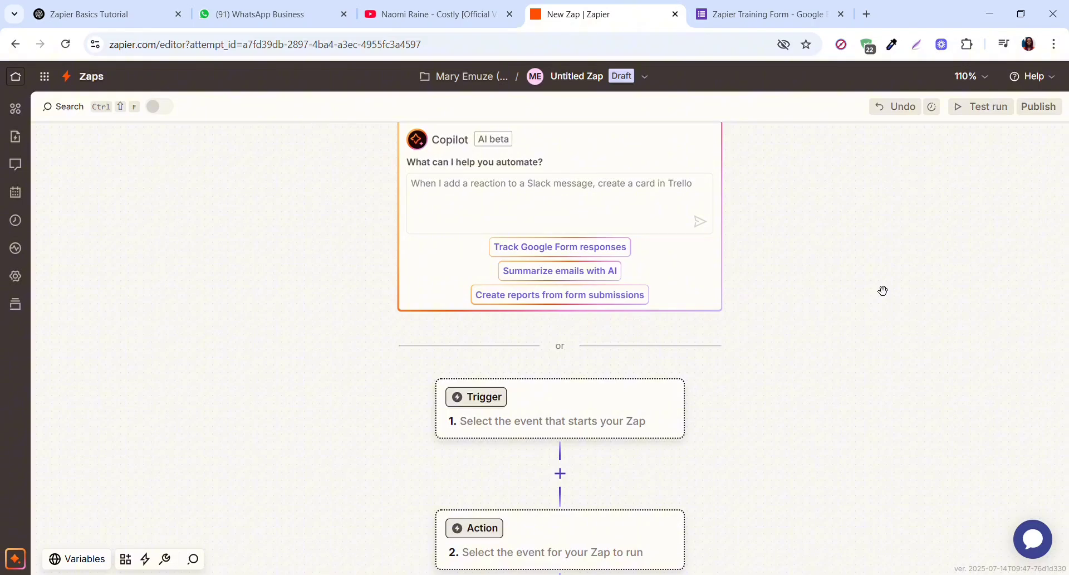
- Rename the Untitled Zap draft to 'ZAP FIRST'
click(590, 77)
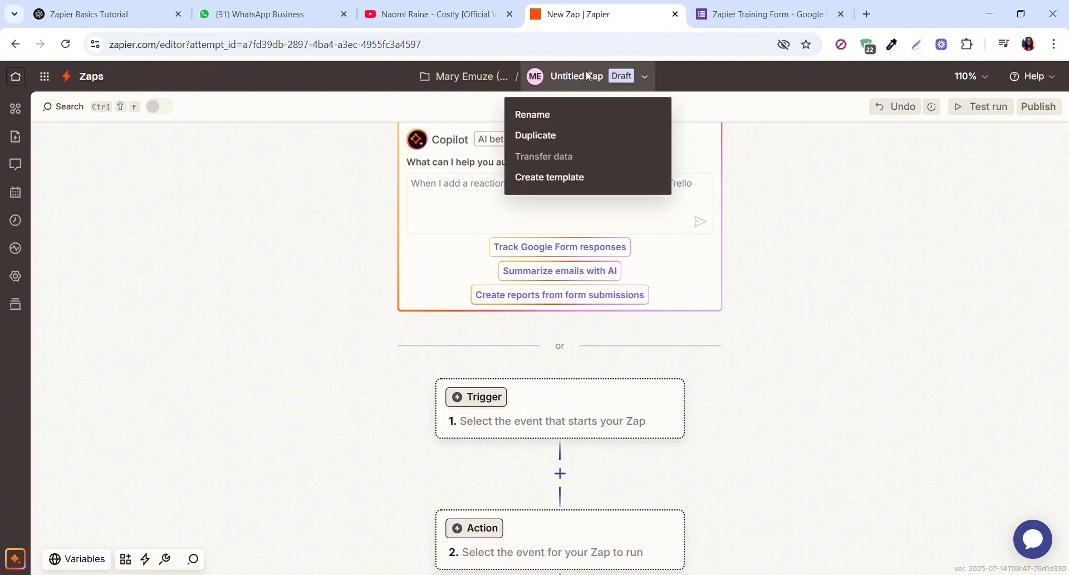
click(571, 116)
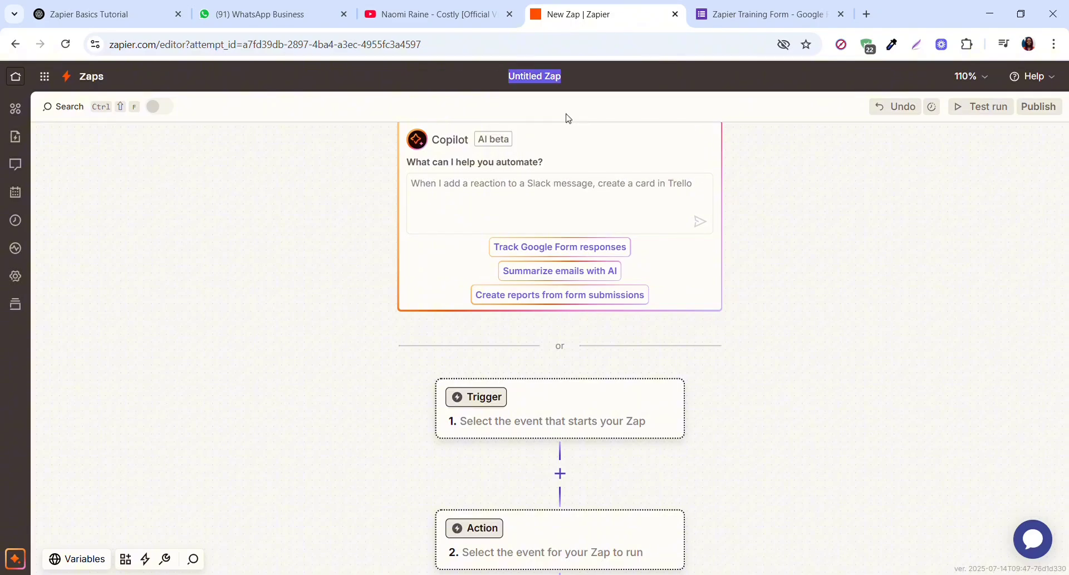
text(ZAP)
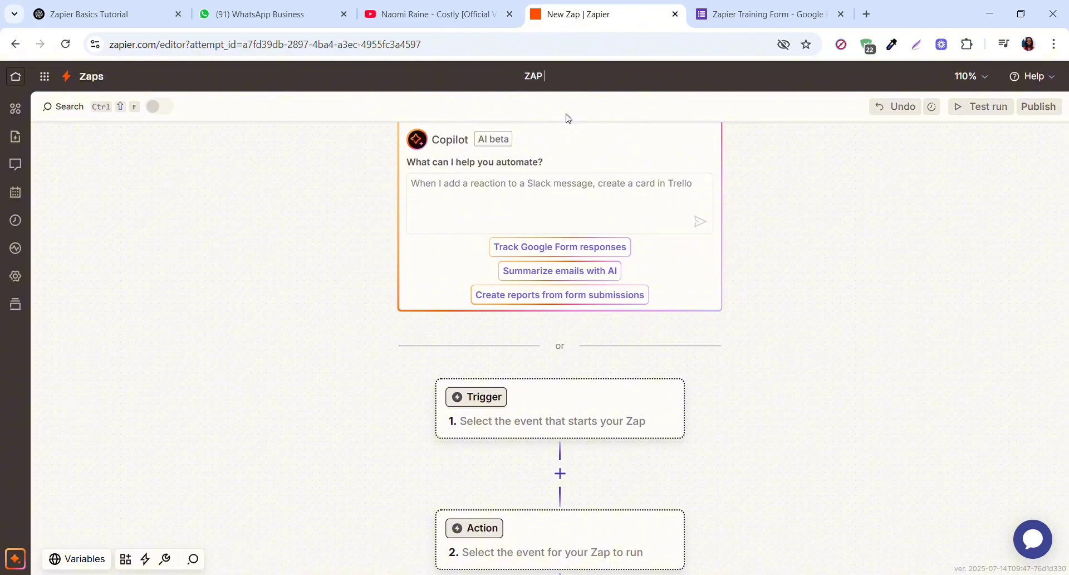
text( FIRST)
key(Return)
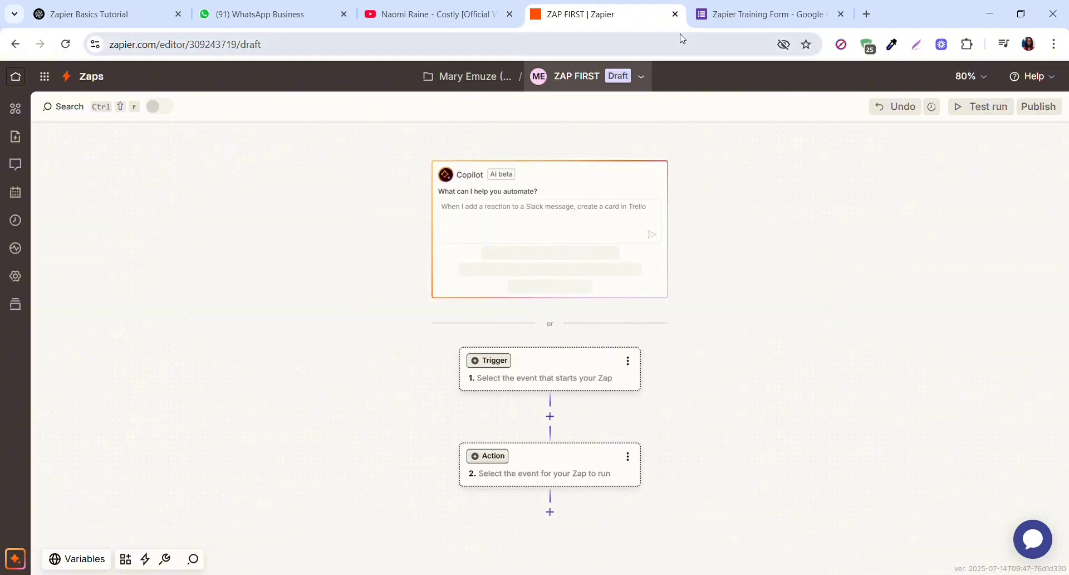
- Search 'GOOLE' in the trigger's app picker and pick Google Forms
click(499, 366)
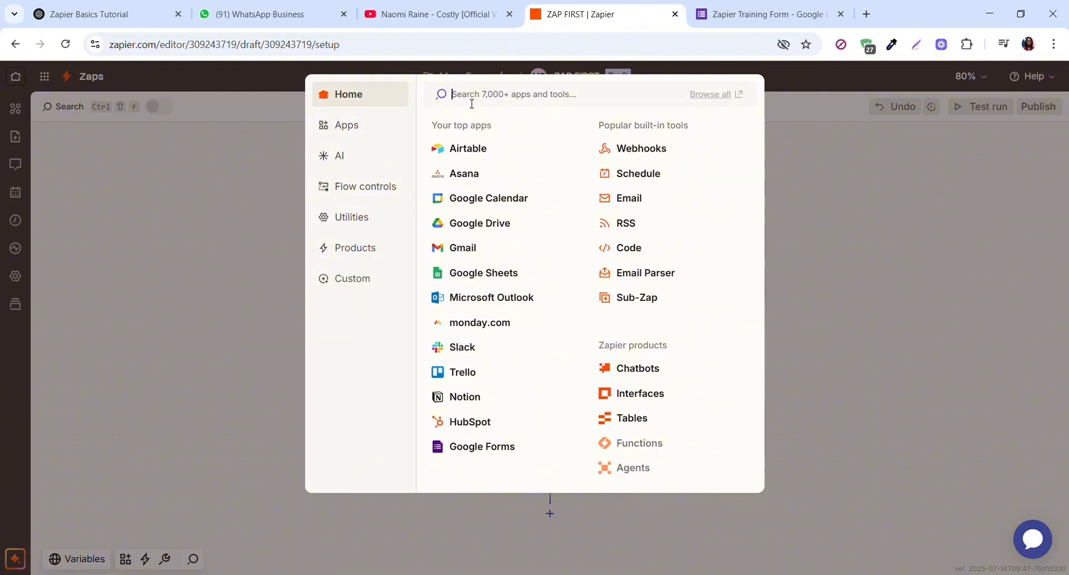
text(GOOL)
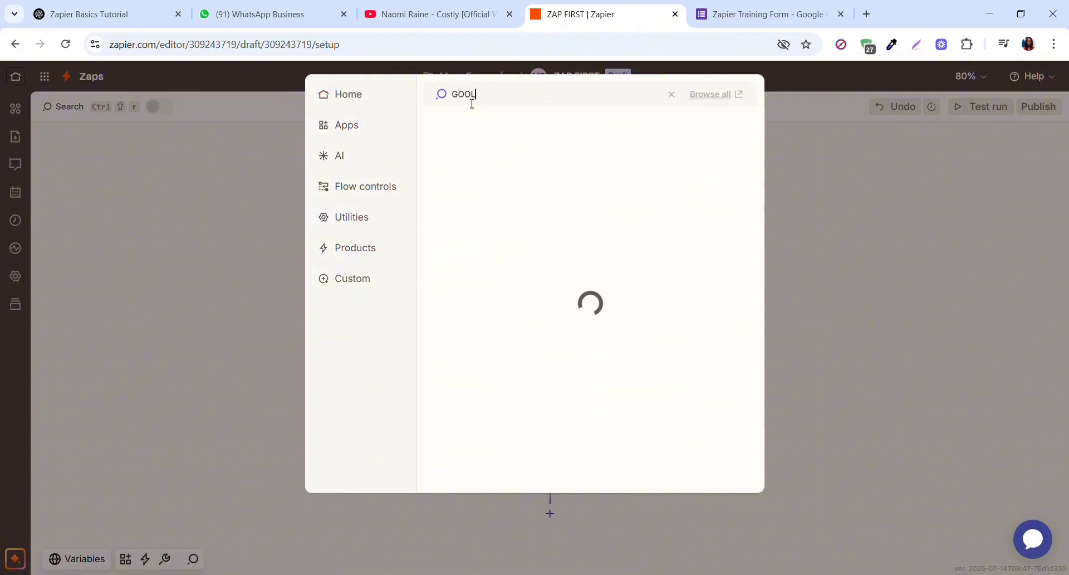
text(E)
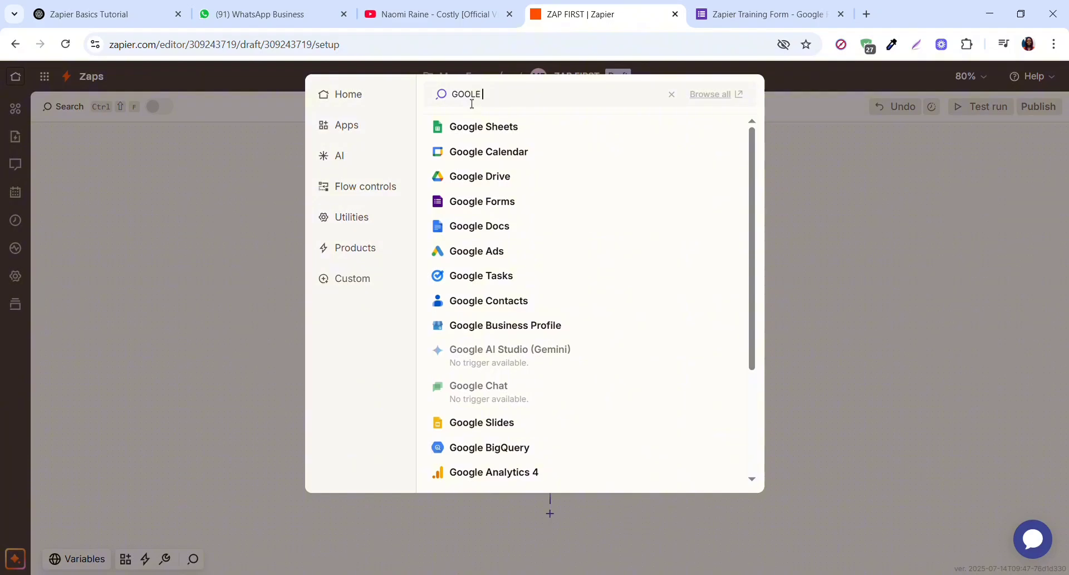
click(511, 203)
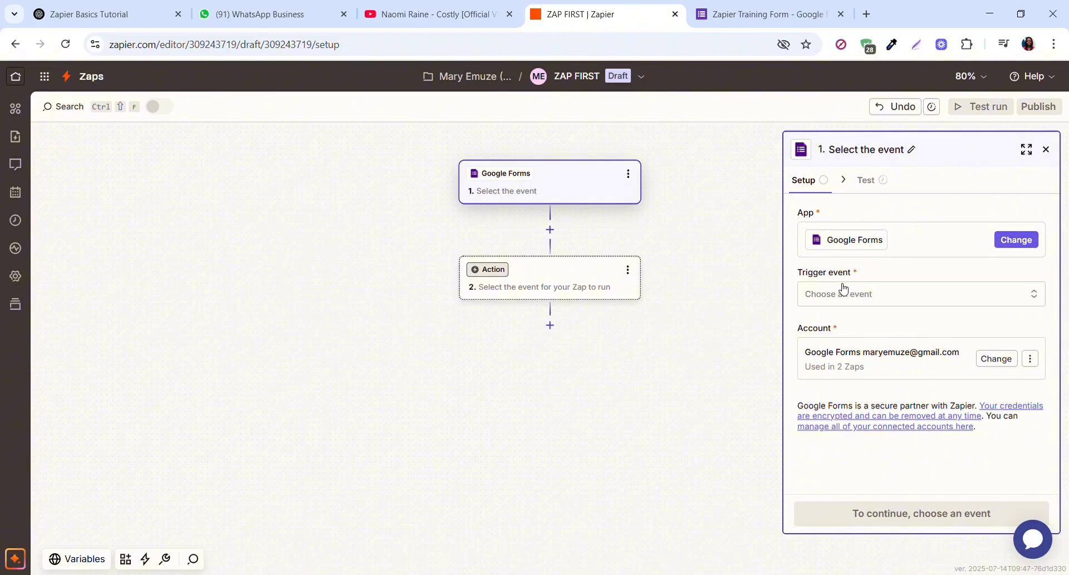
- Set the Google Forms trigger event to New Form Response and continue
click(1035, 298)
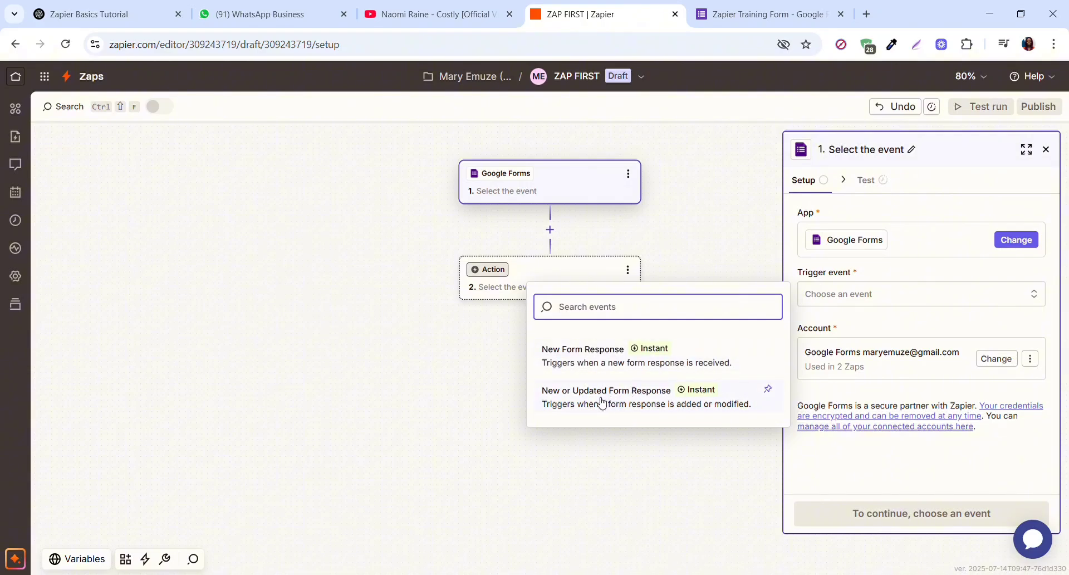
click(622, 355)
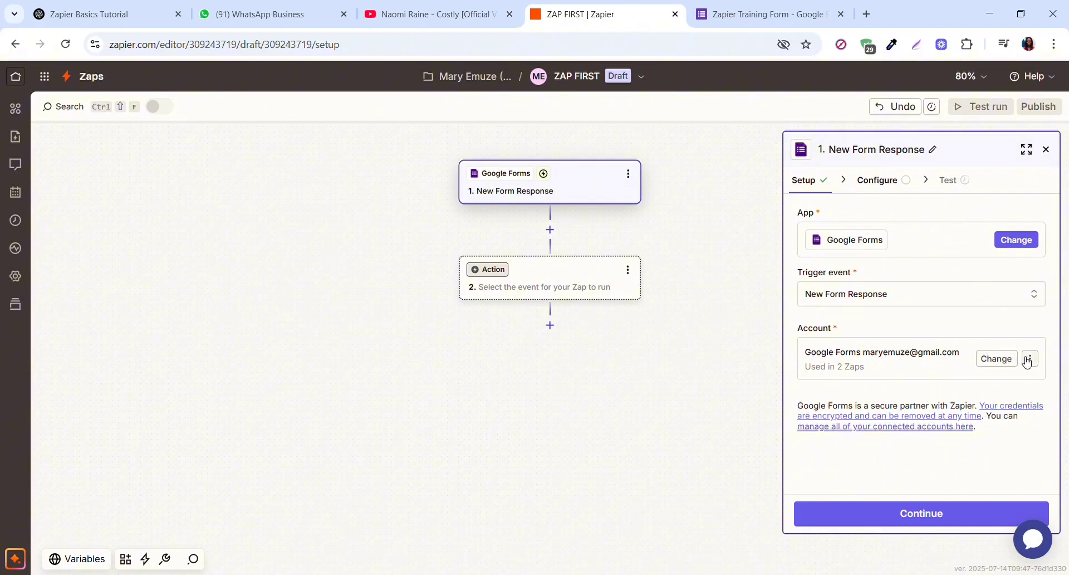
click(959, 519)
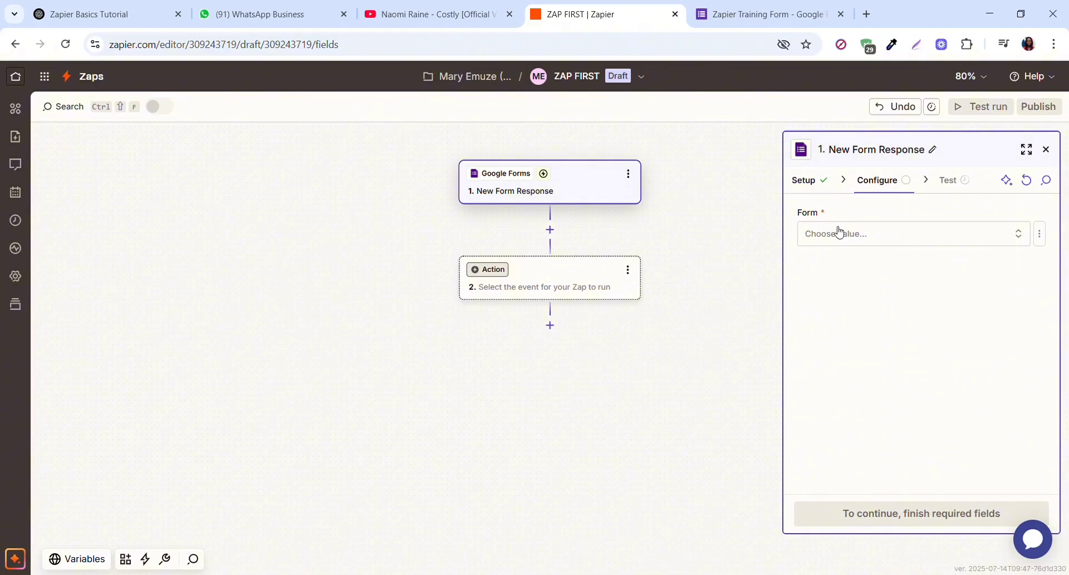
- Select Zapier Training Form as the trigger's form and continue to the Test step
click(1020, 233)
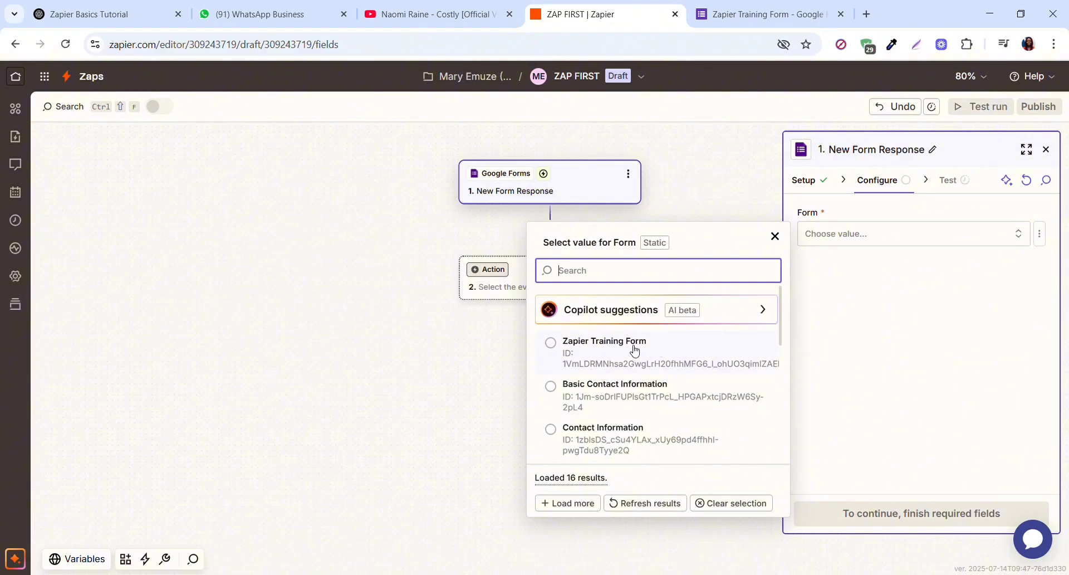
click(728, 16)
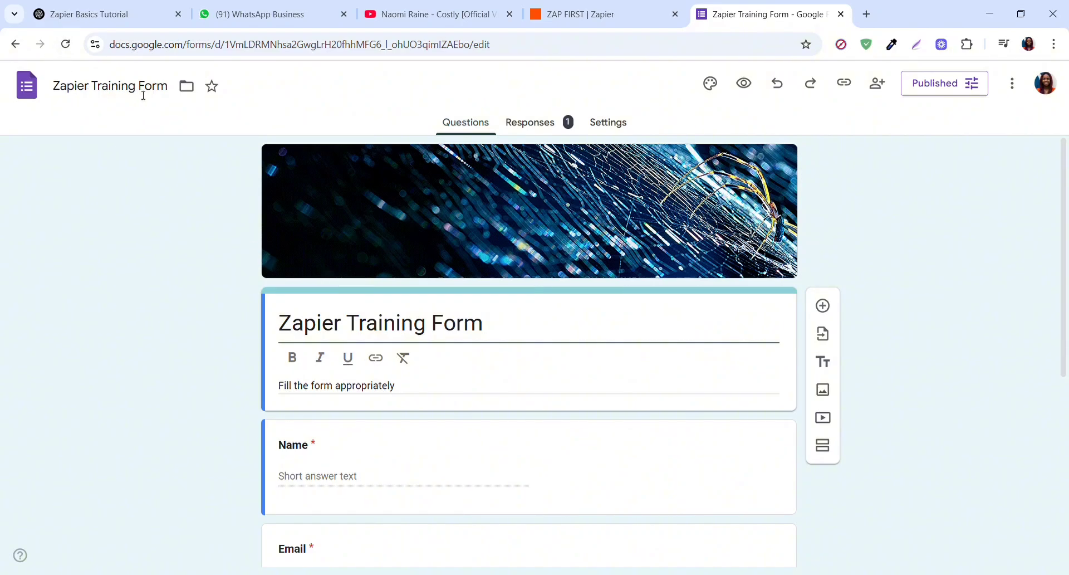
click(604, 15)
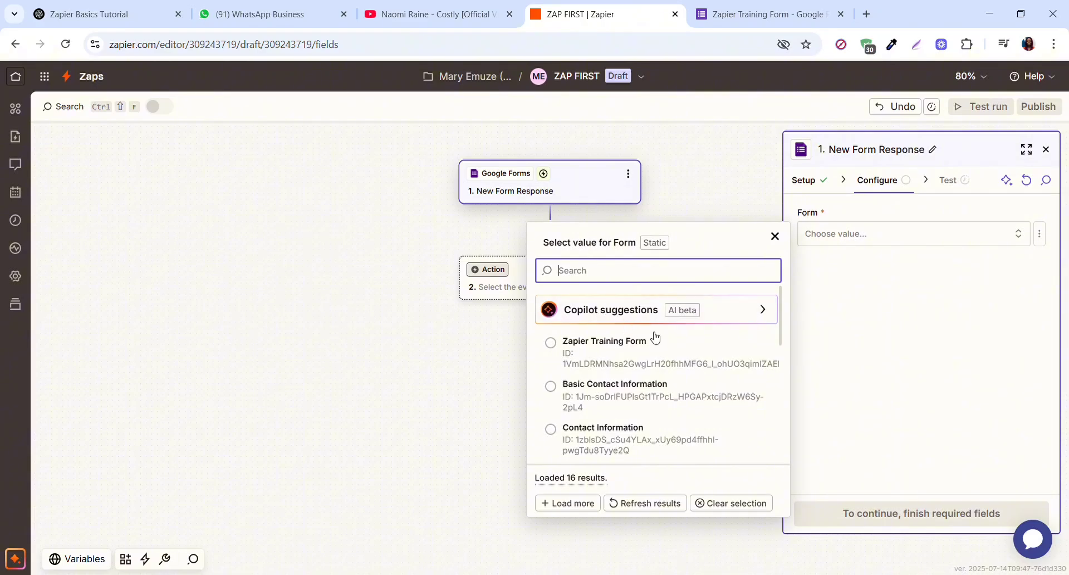
click(659, 350)
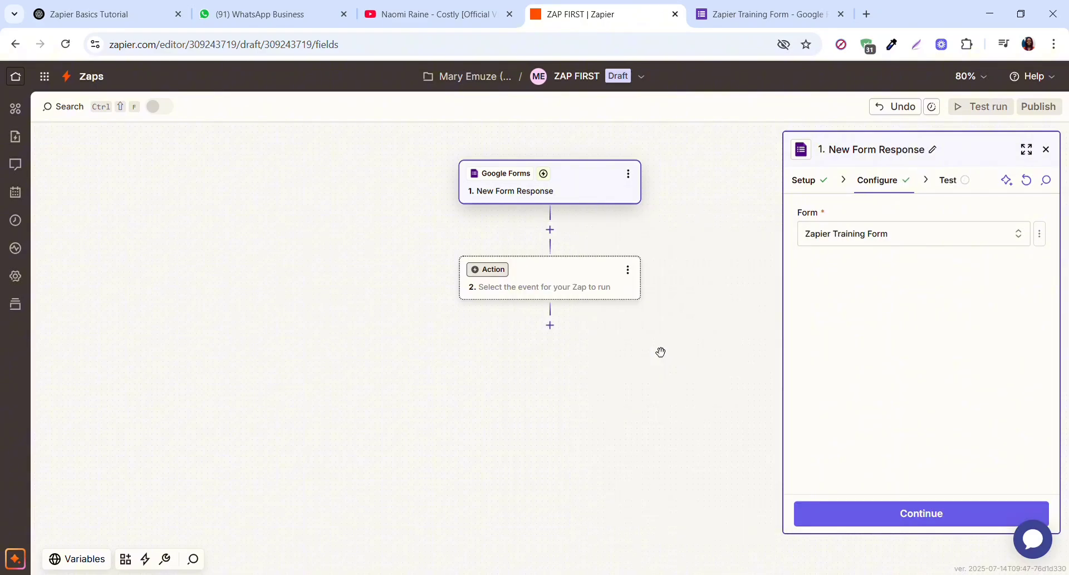
click(928, 521)
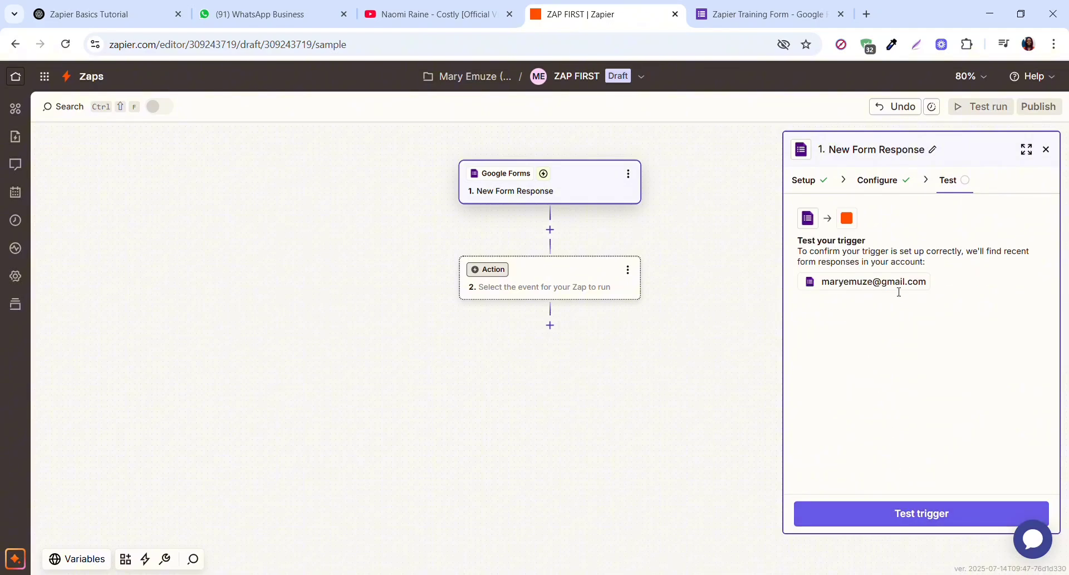
- Test the trigger to fetch Form Response A, then go to the Zapier Training Form editor
click(926, 517)
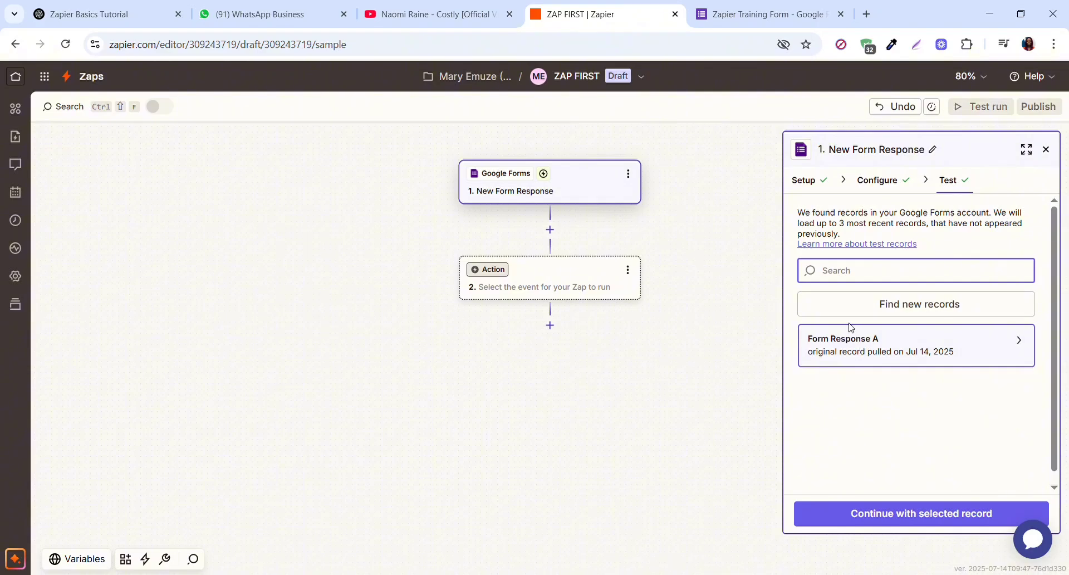
click(749, 21)
- Copy the Zapier Training Form's responder link and open a fresh browser tab
click(853, 85)
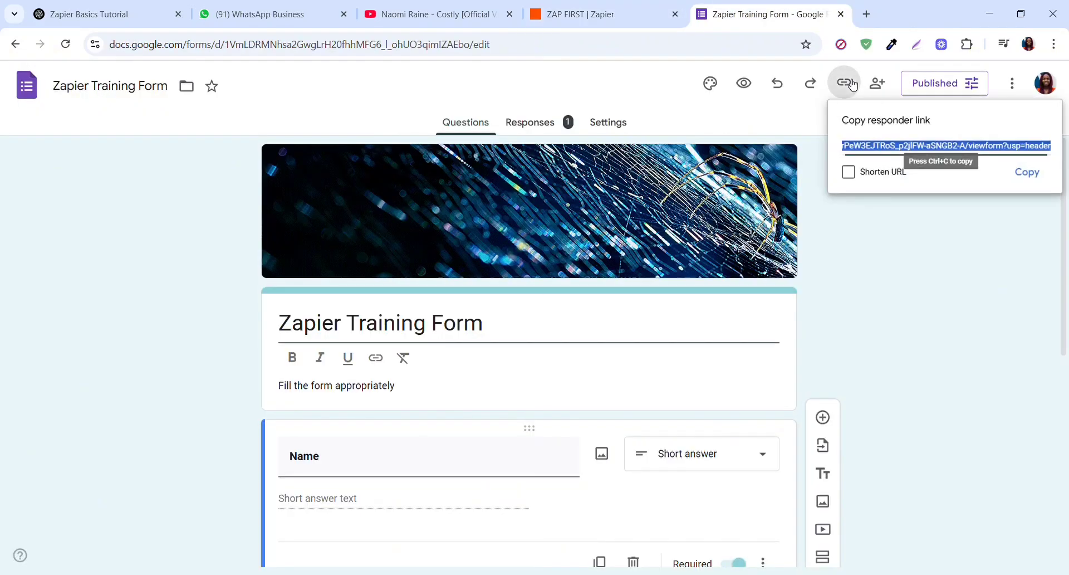
click(1027, 172)
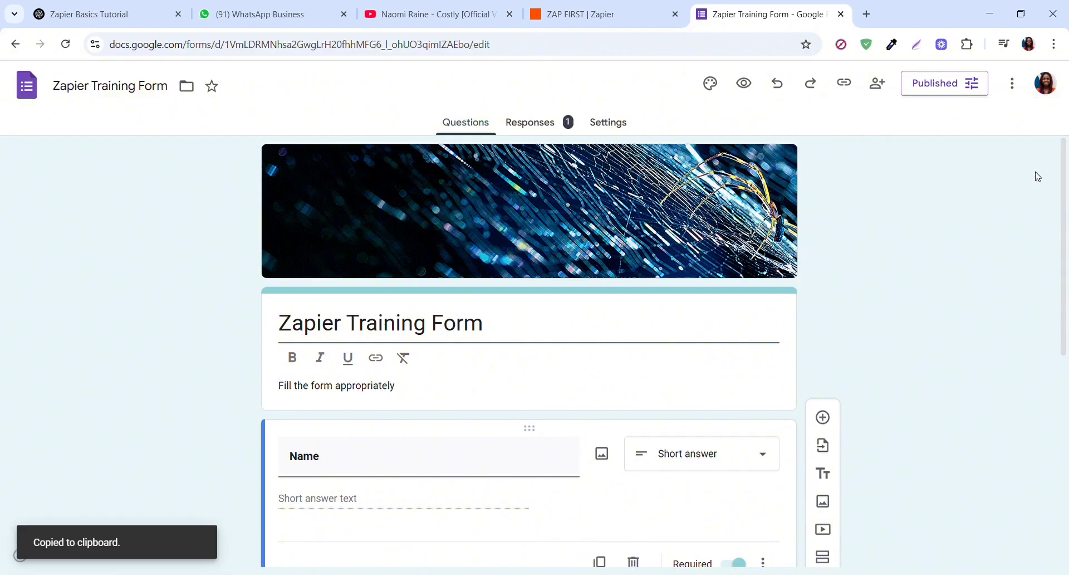
click(867, 15)
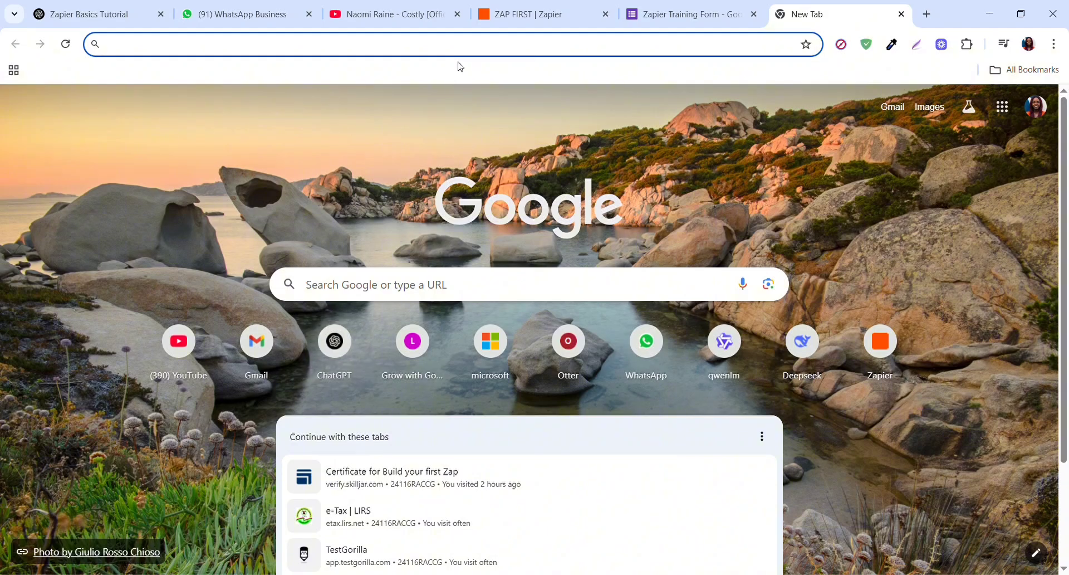
- Load the Zapier Training Form link and switch to the second Google account to answer it
key(ctrl+v)
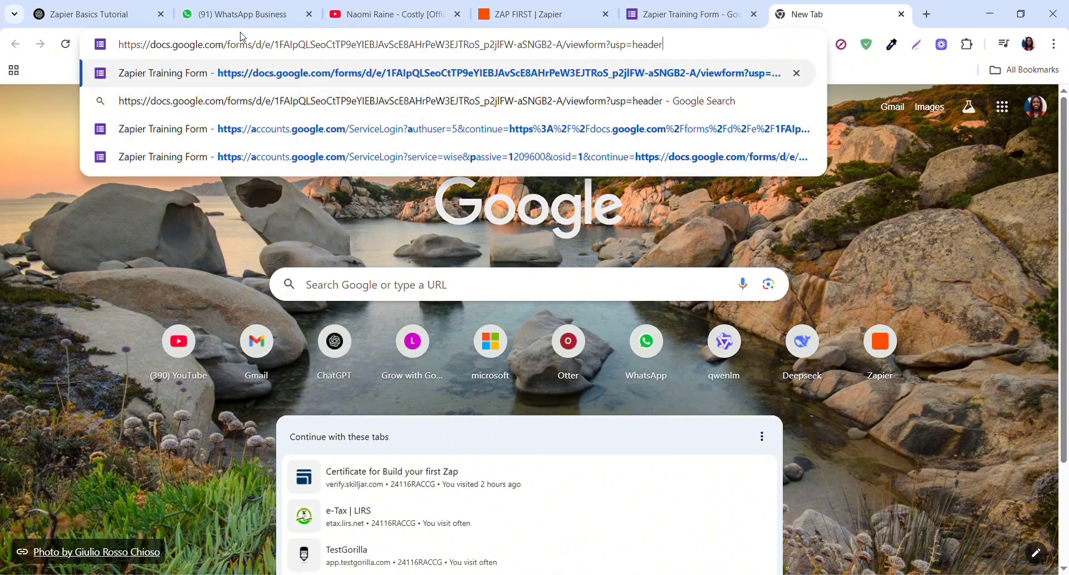
key(Return)
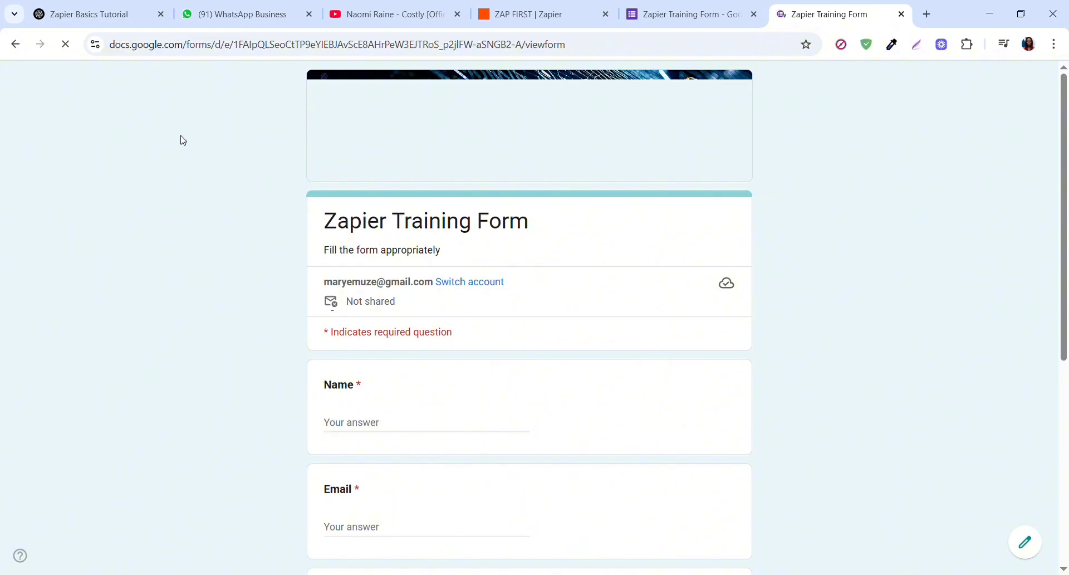
click(467, 286)
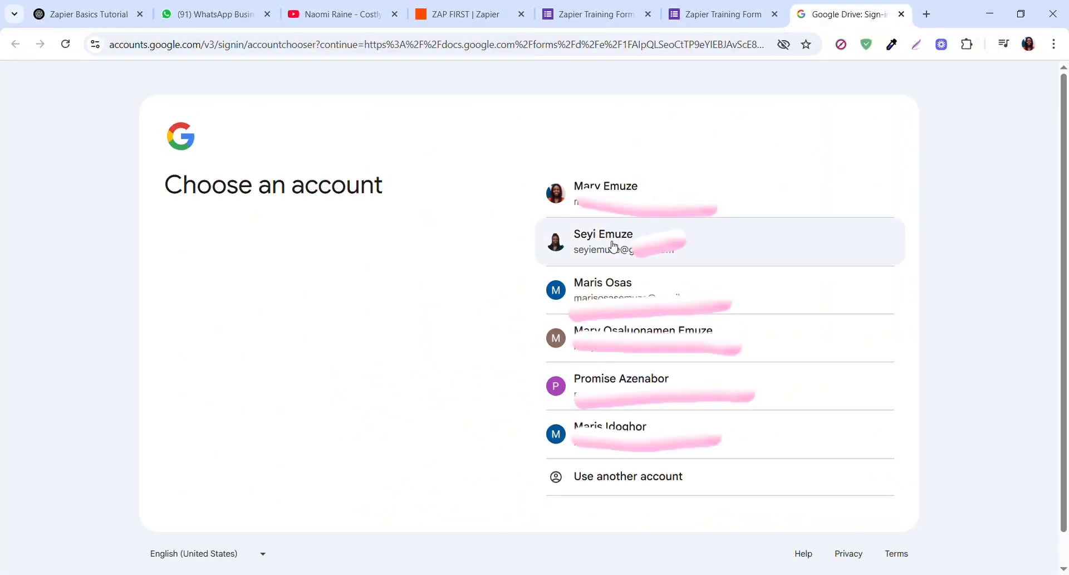
click(612, 245)
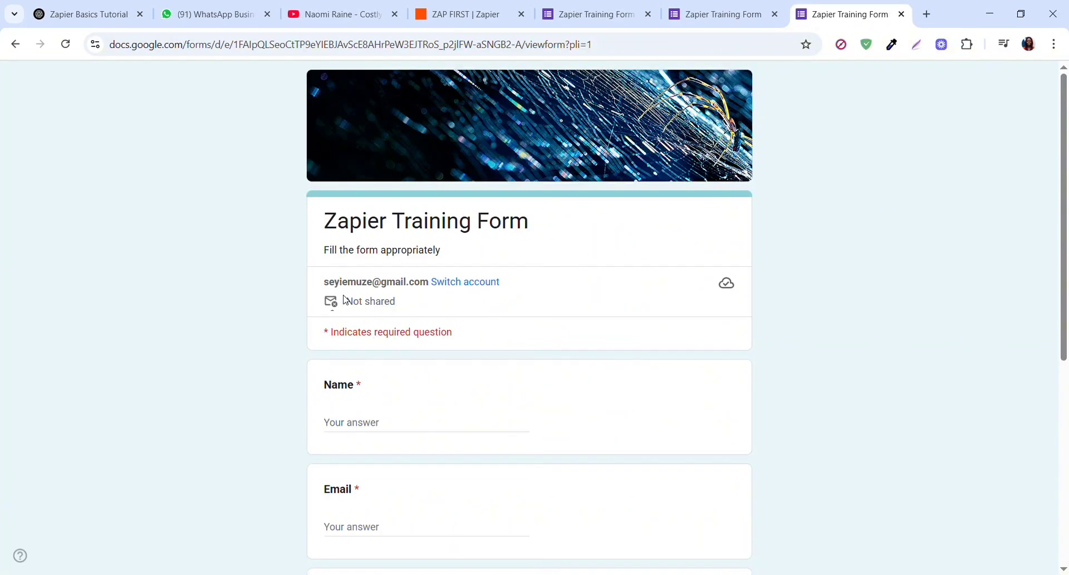
- Fill in a respondent name, e-mail, age range 20-39 and contact number, then submit the form
click(366, 431)
text(Mary)
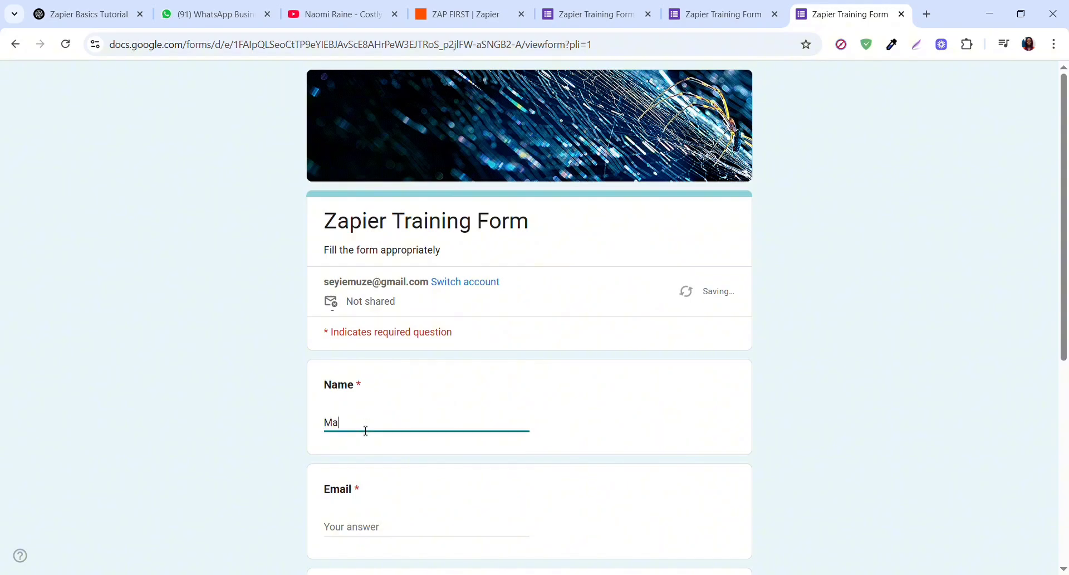
click(359, 526)
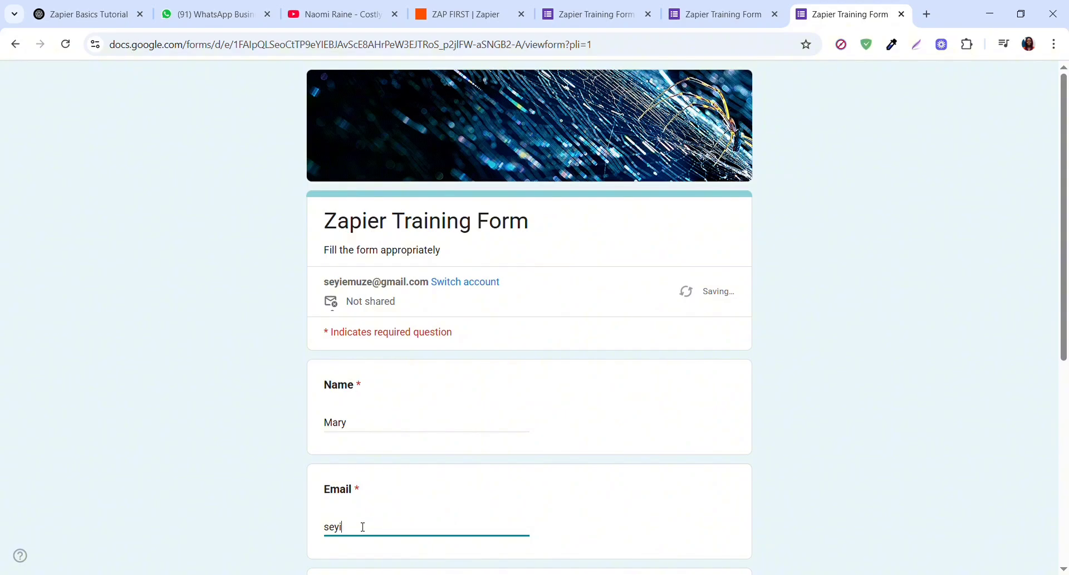
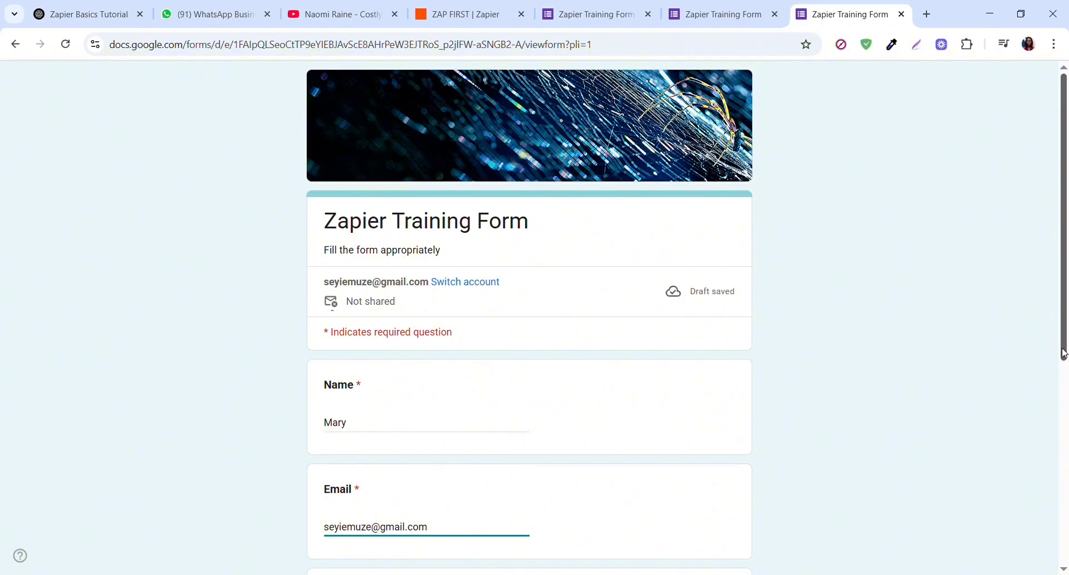
drag(1065, 356, 1065, 518)
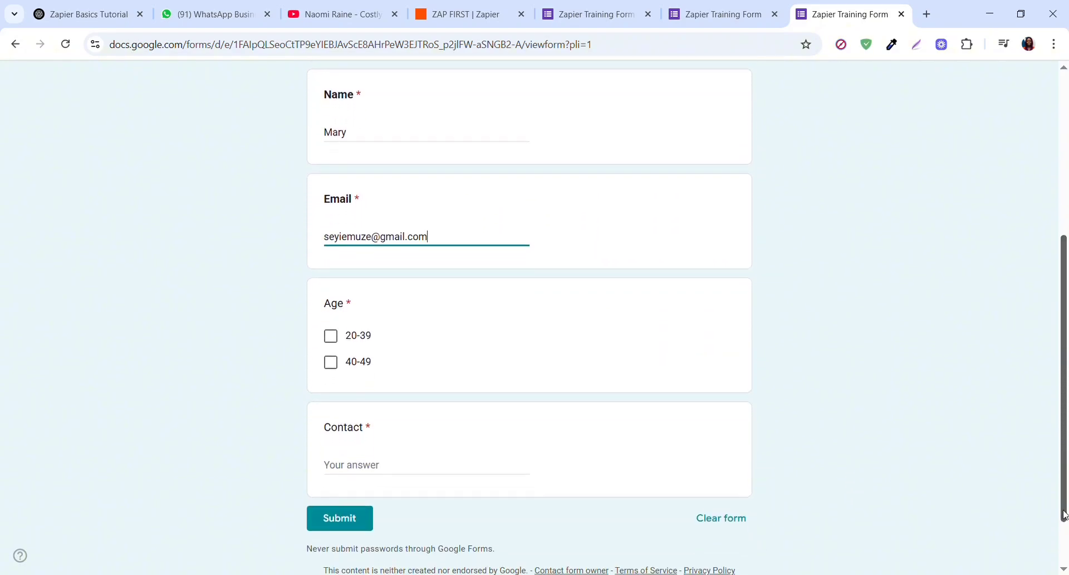
click(333, 337)
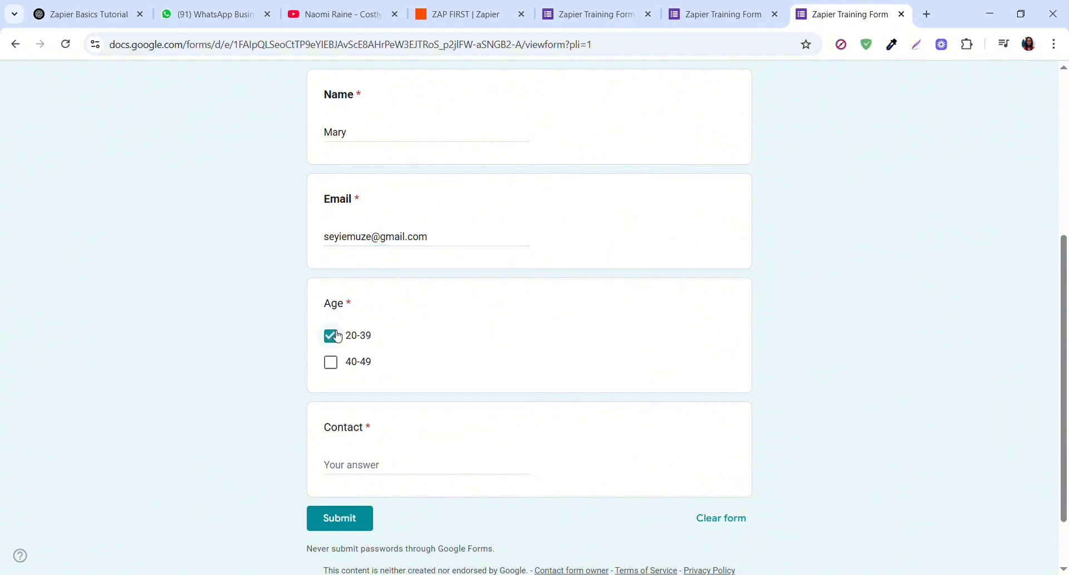
click(352, 465)
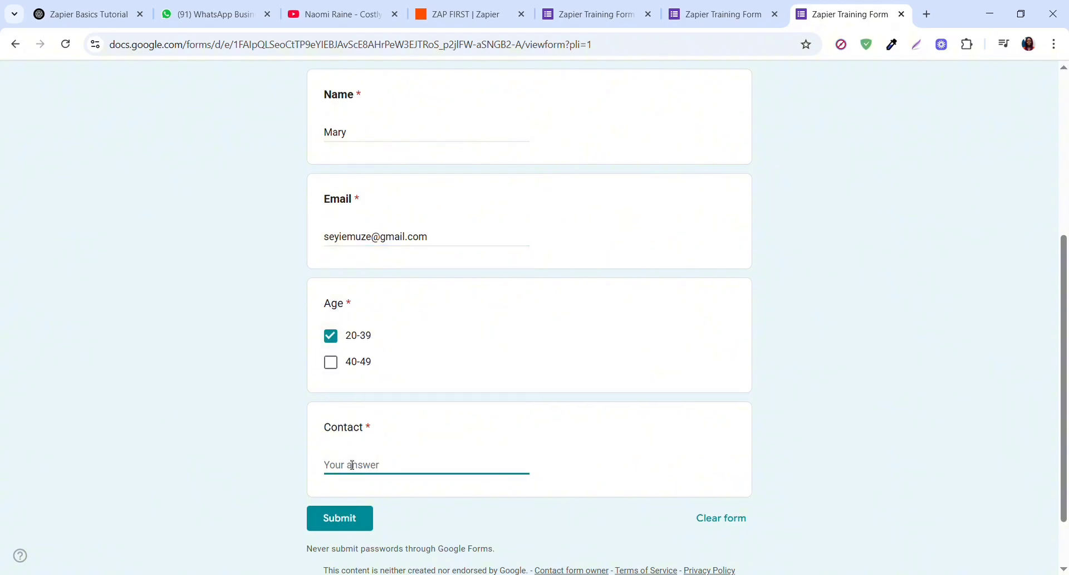
click(350, 523)
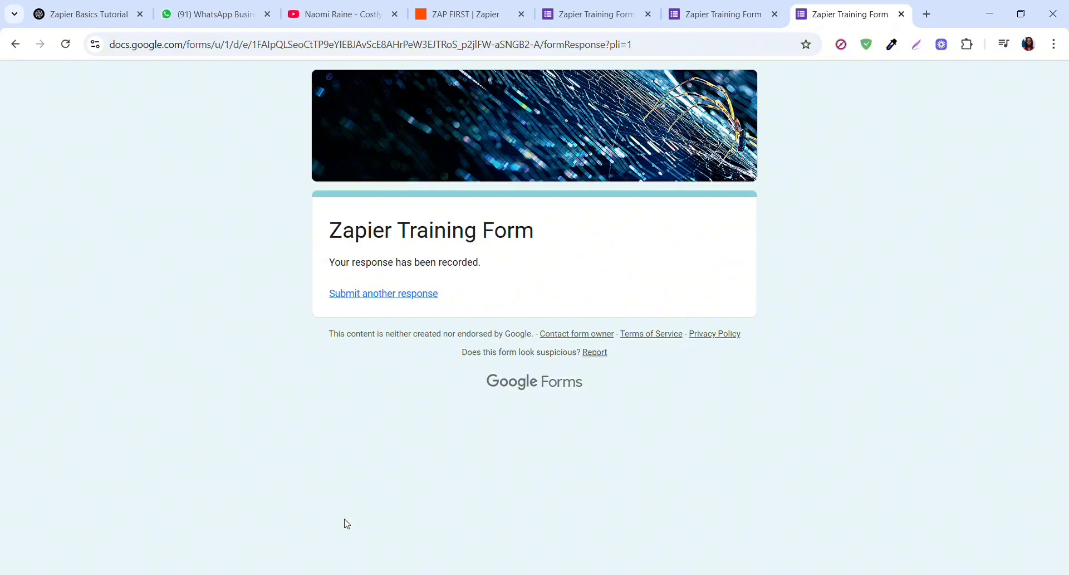
- Find new records in the Zap trigger test and continue with Form Response B as test data
click(470, 15)
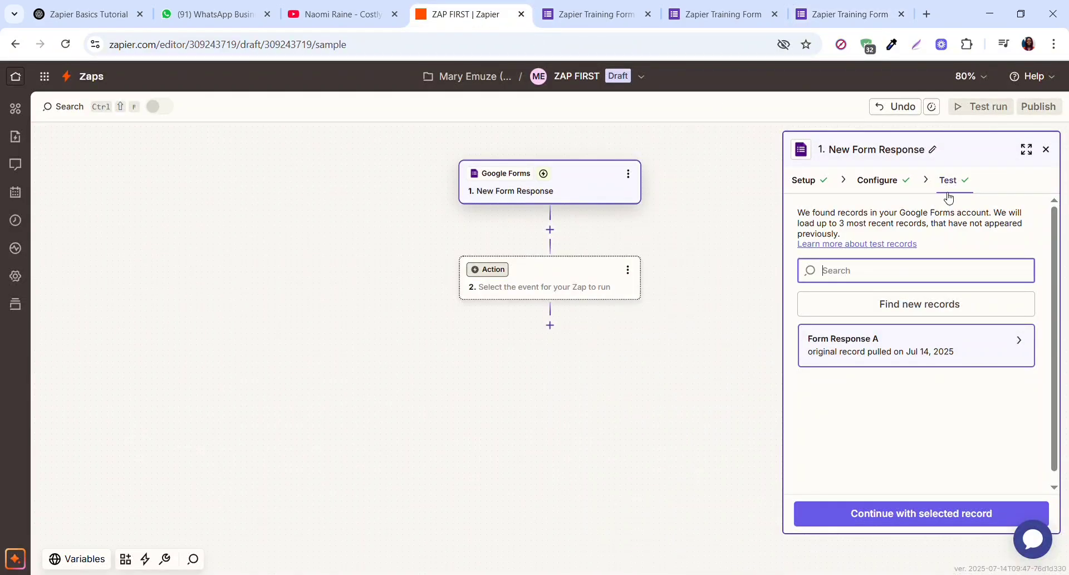
click(911, 305)
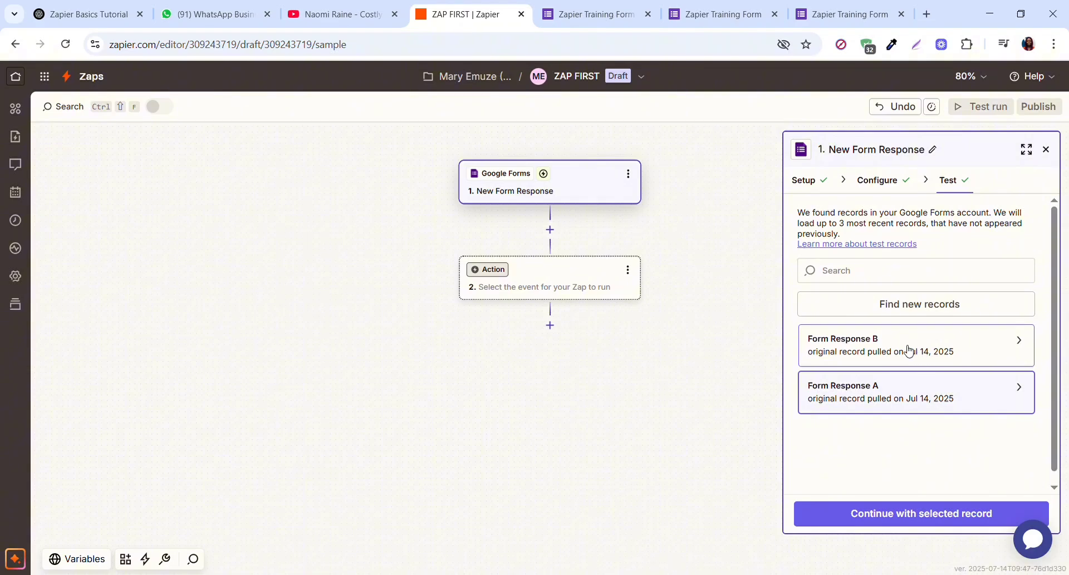
click(909, 349)
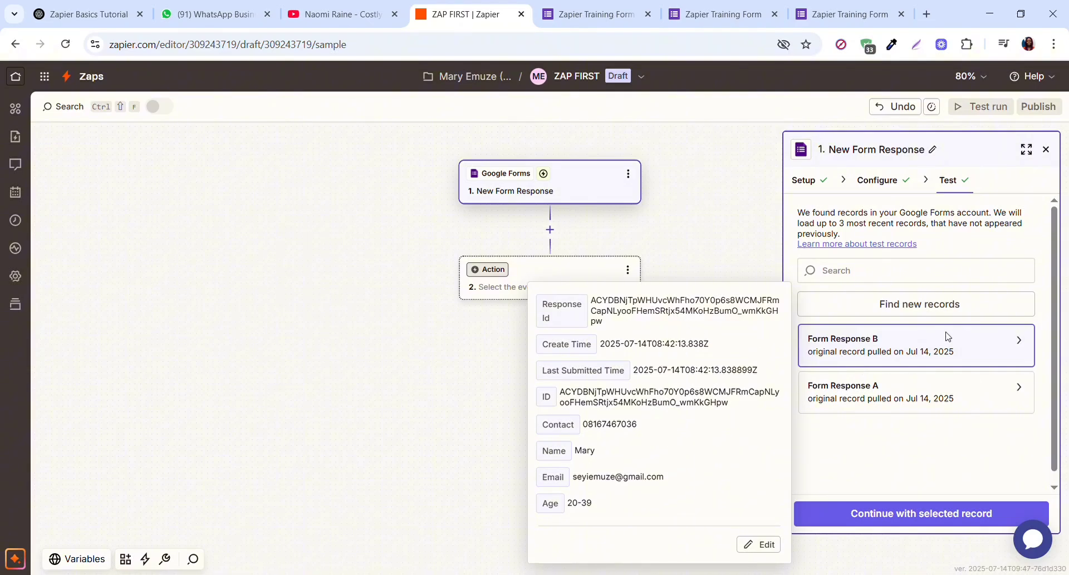
click(915, 520)
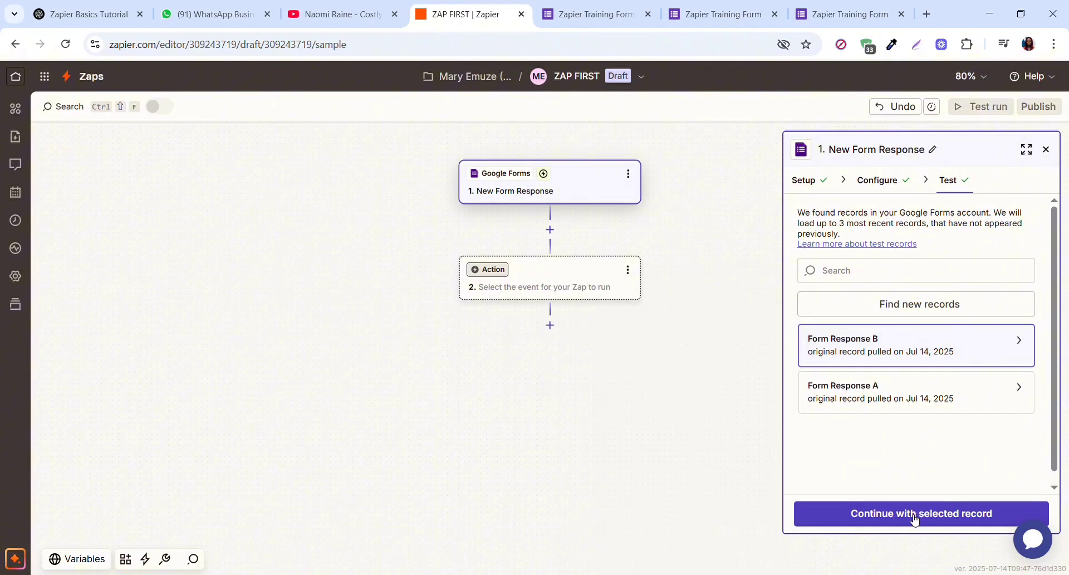
click(916, 520)
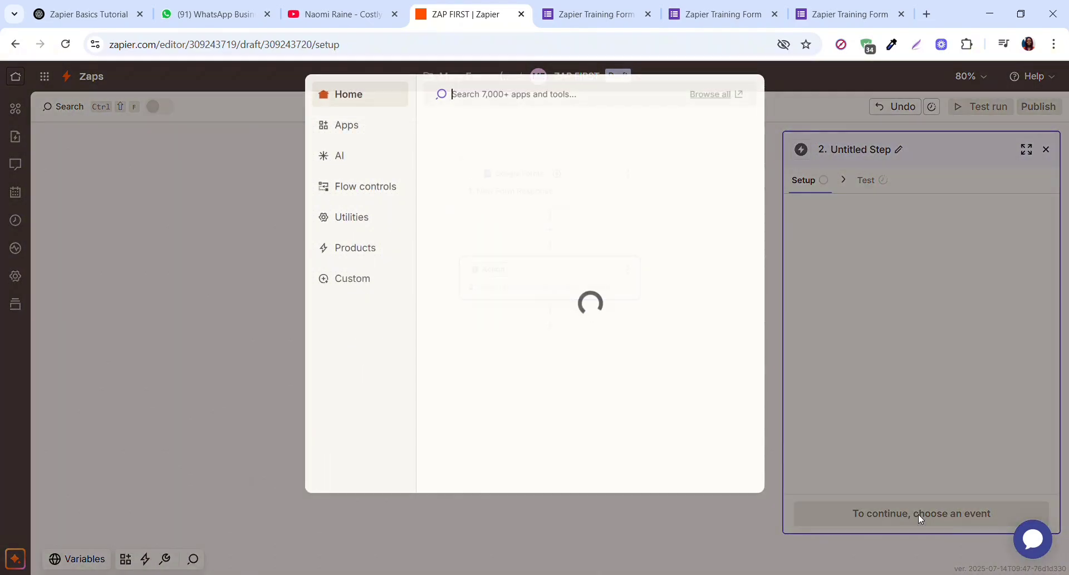
click(919, 519)
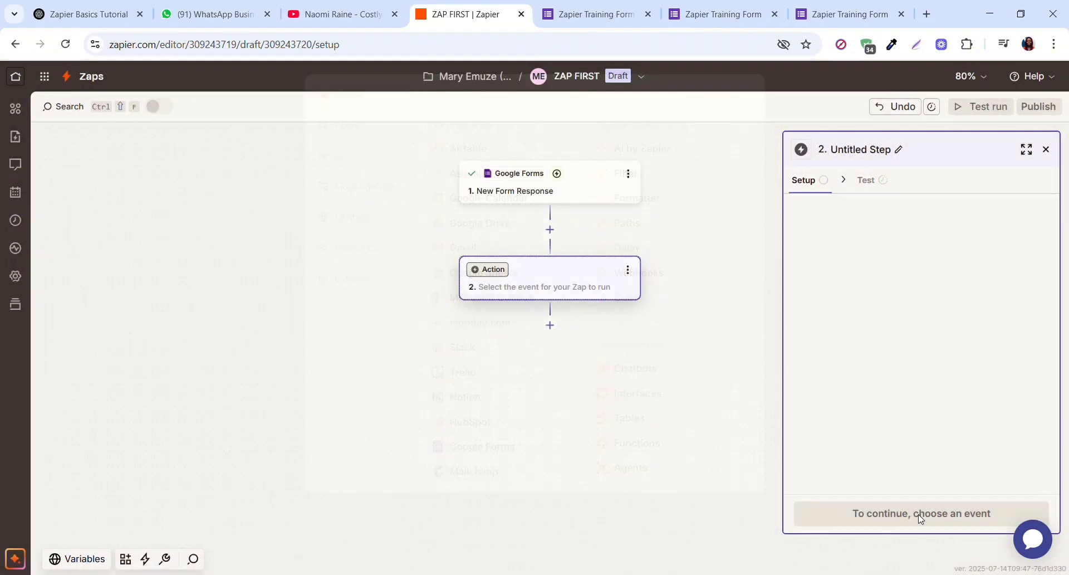
click(590, 193)
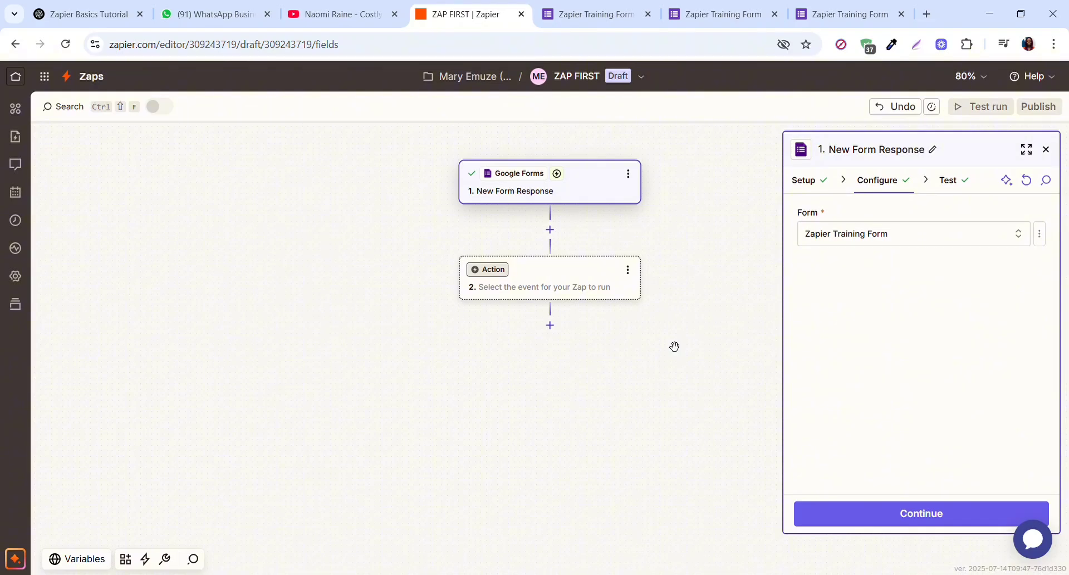
click(948, 519)
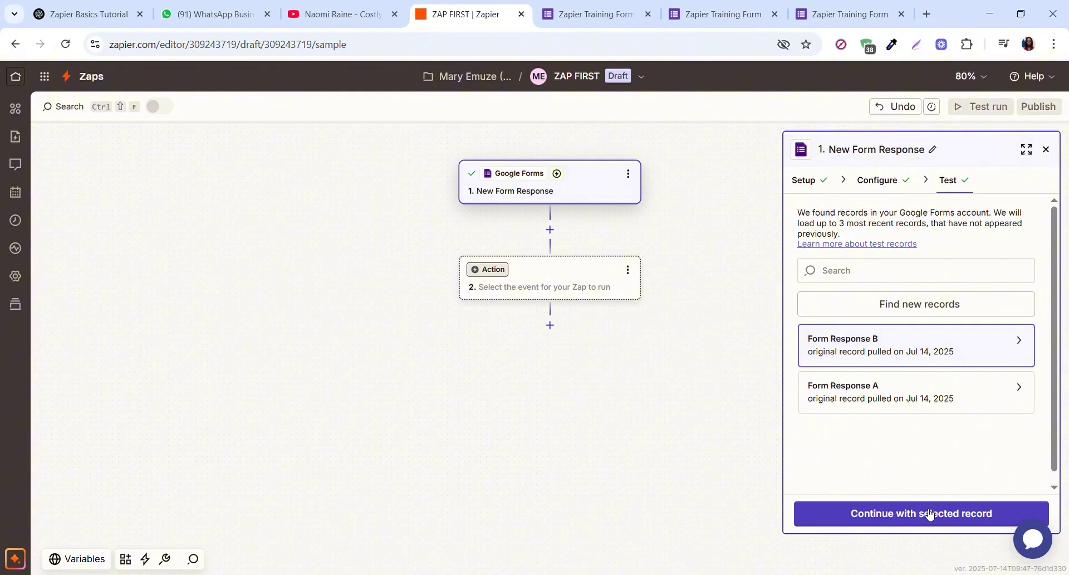
click(929, 513)
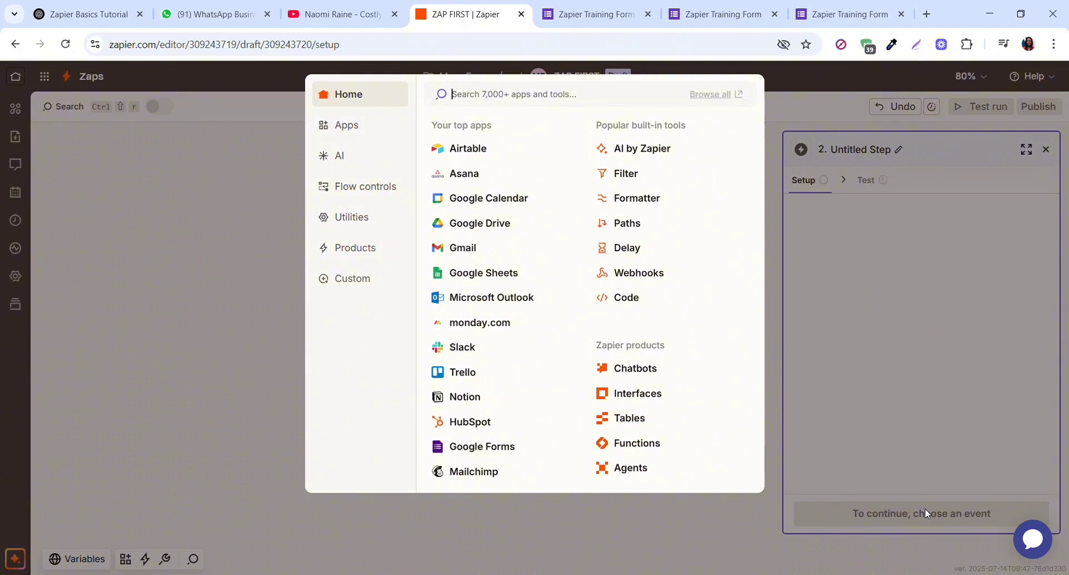
- Choose Gmail as the action app with the Send Email event and continue to its configuration
click(475, 249)
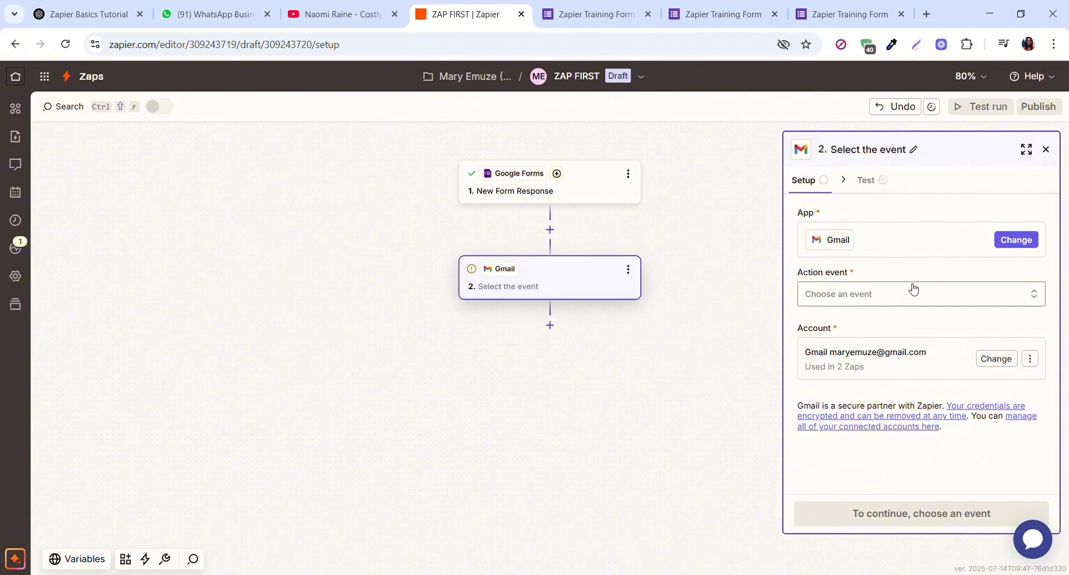
click(1034, 298)
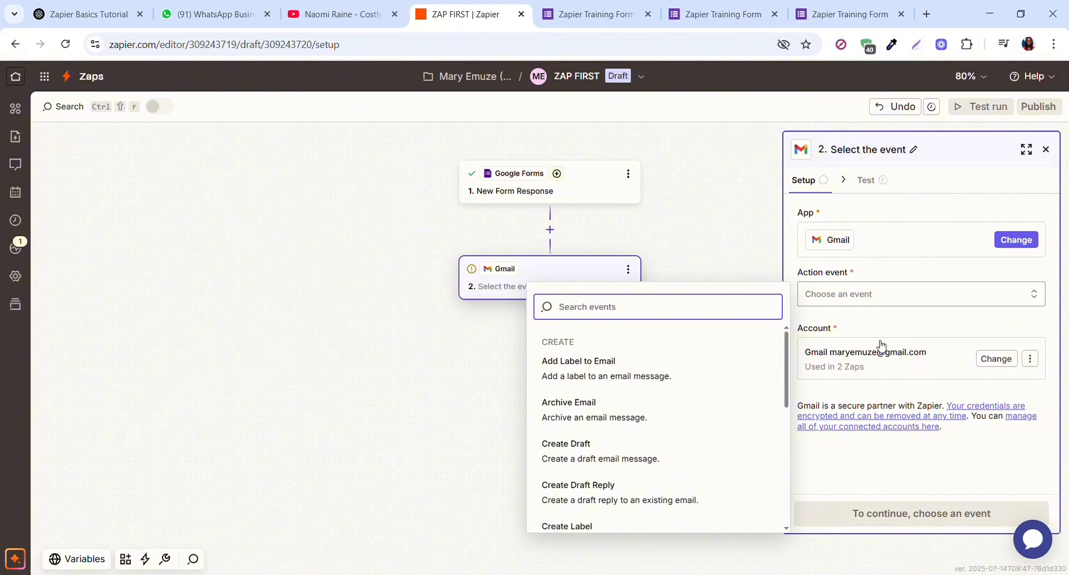
drag(788, 389, 792, 497)
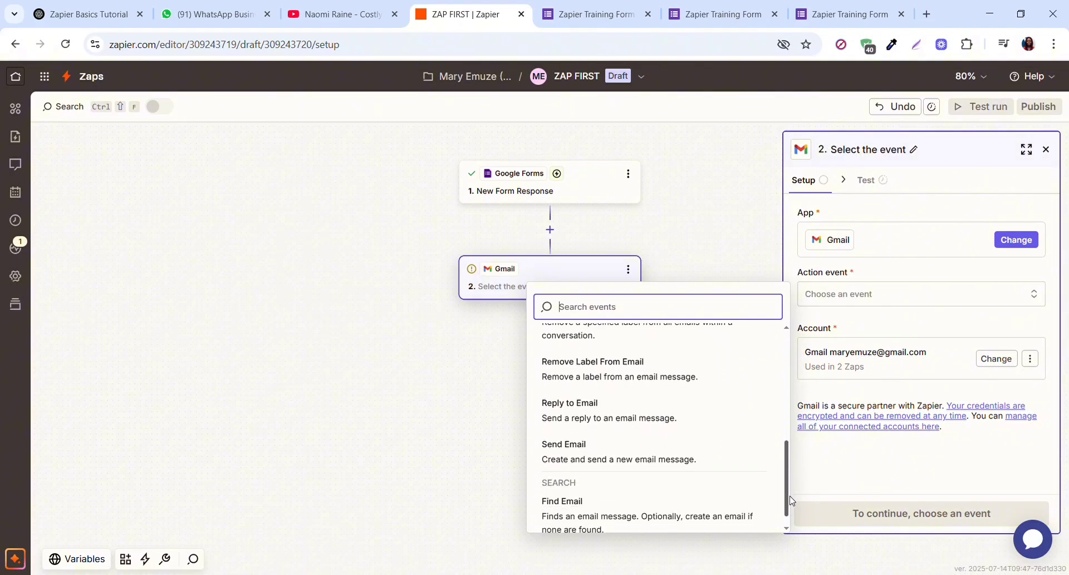
click(690, 458)
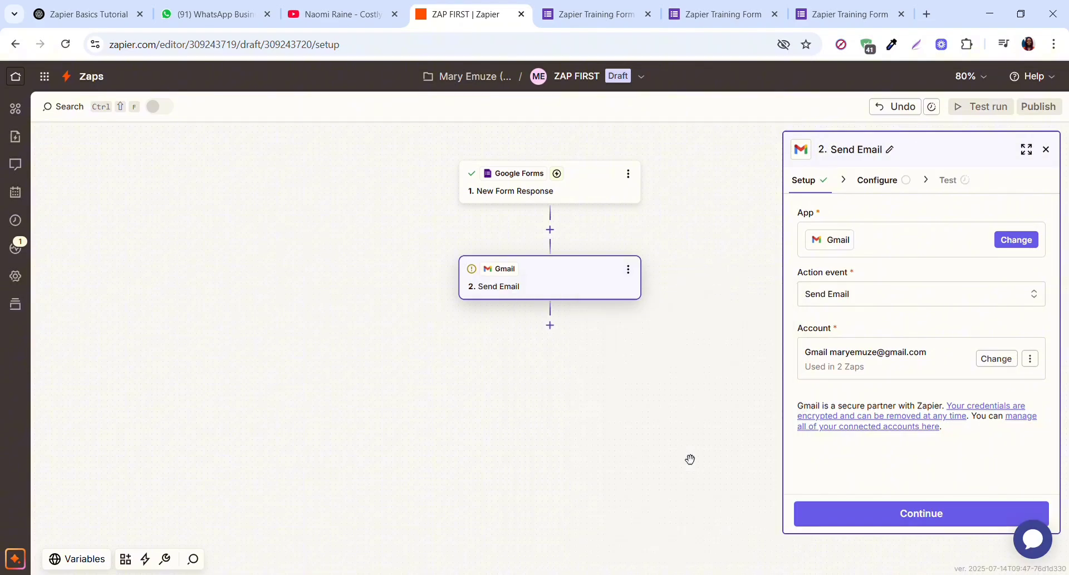
click(918, 512)
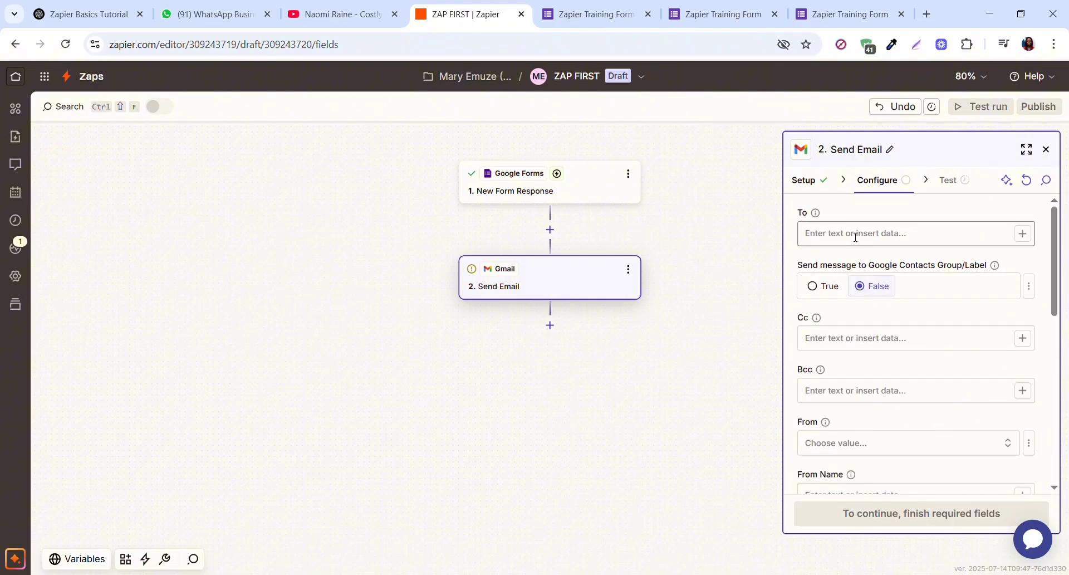
- Map the Send Email To field to the Email answer from the Google Forms response
click(1023, 233)
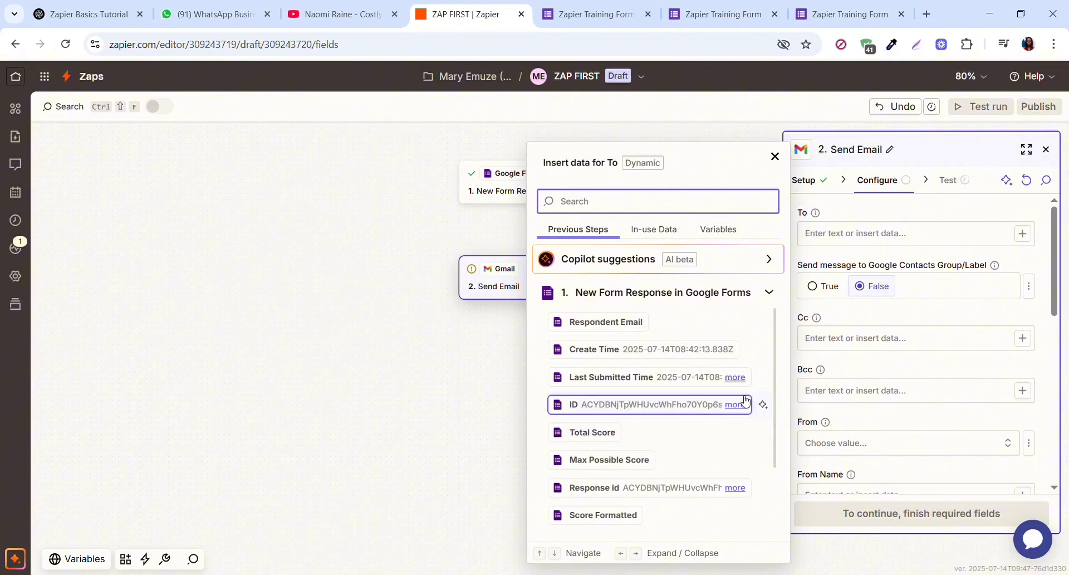
drag(776, 409, 781, 438)
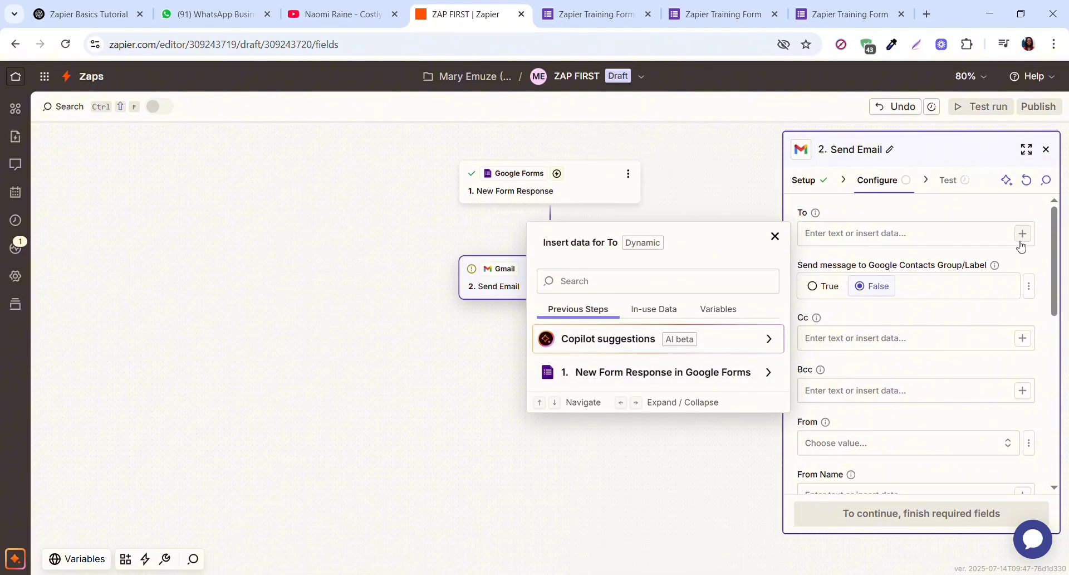
click(774, 236)
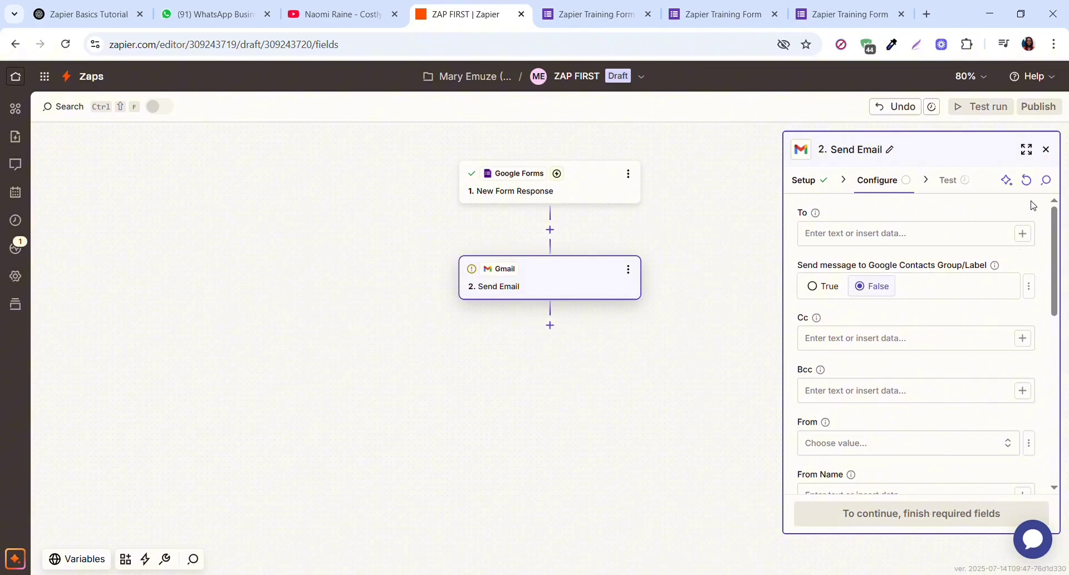
click(1022, 233)
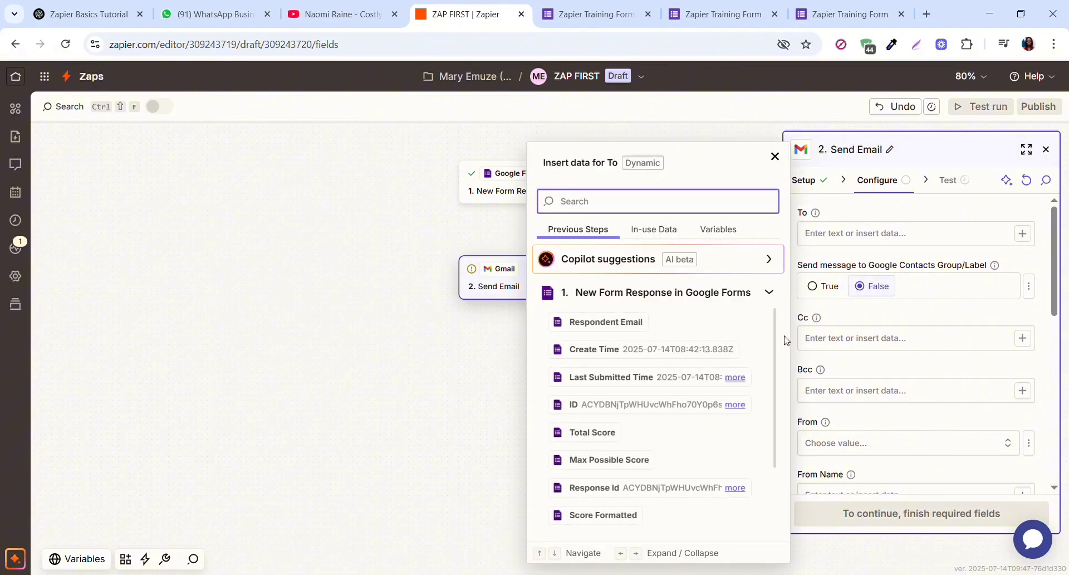
drag(777, 398, 775, 486)
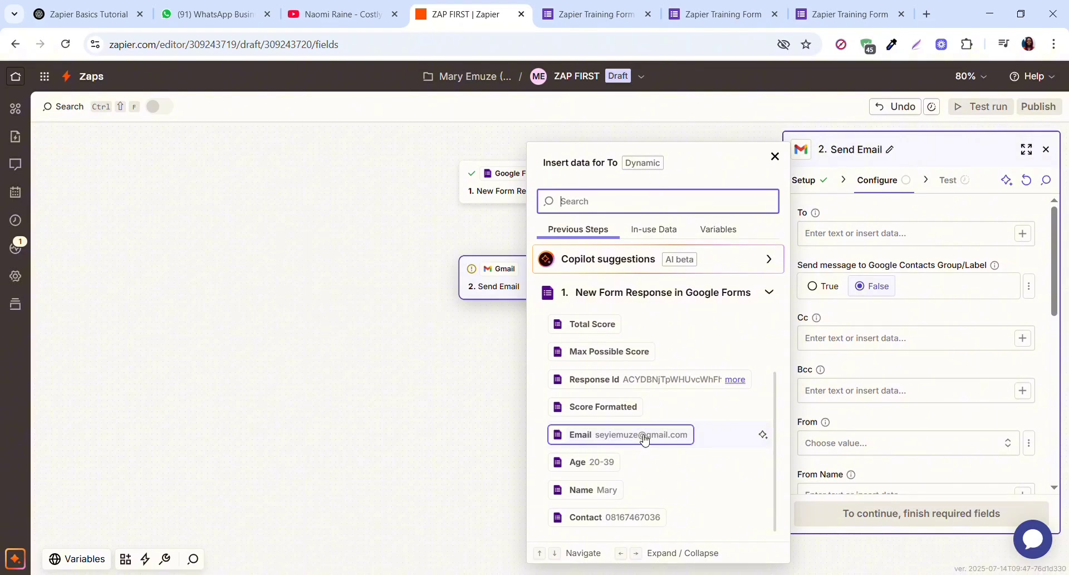
click(675, 438)
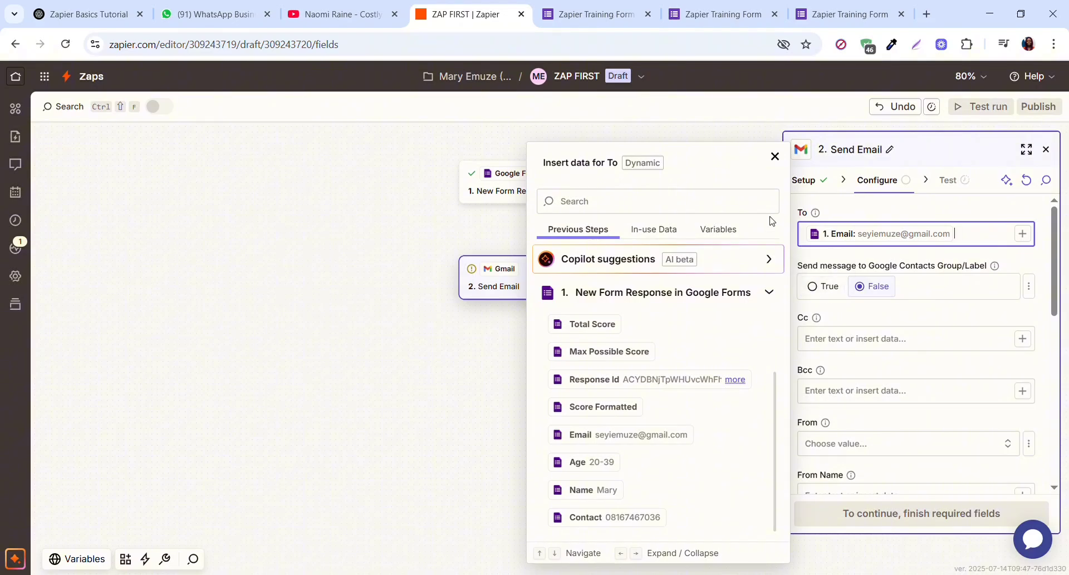
click(775, 156)
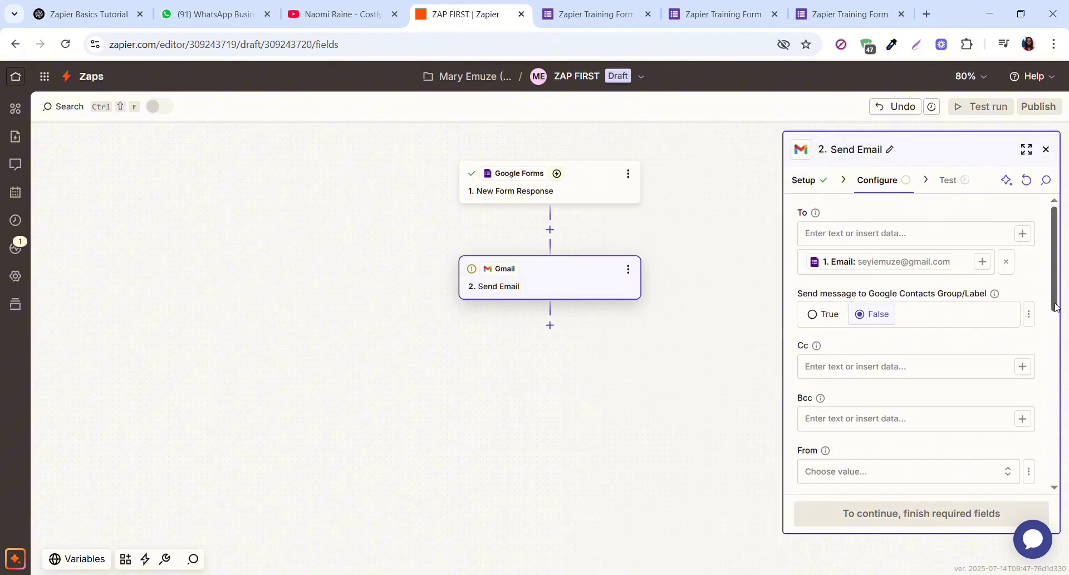
drag(1055, 306, 1054, 409)
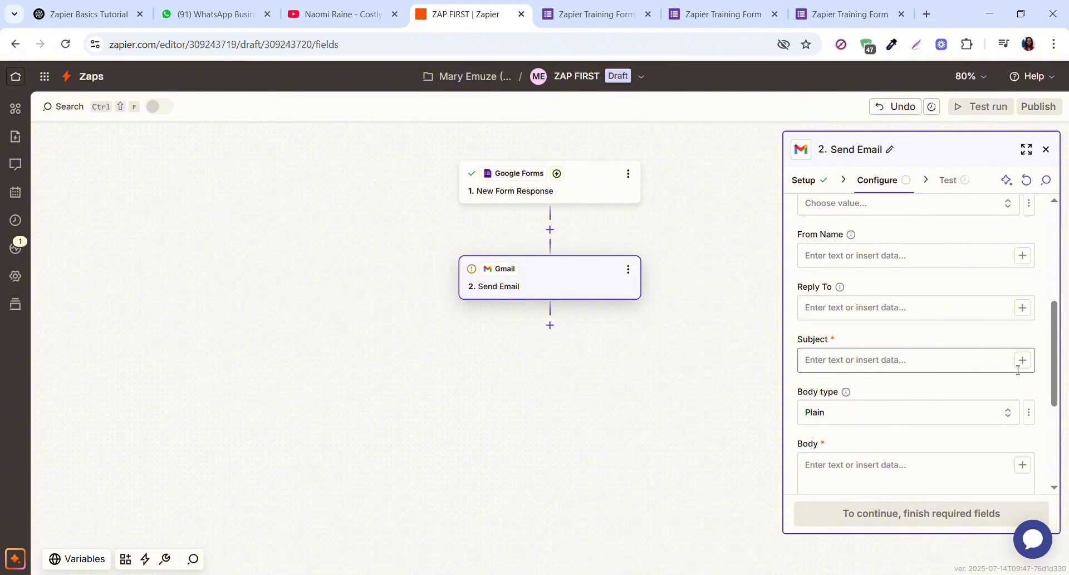
- Write the subject 'Congratulations' followed by the form's Name answer
click(872, 367)
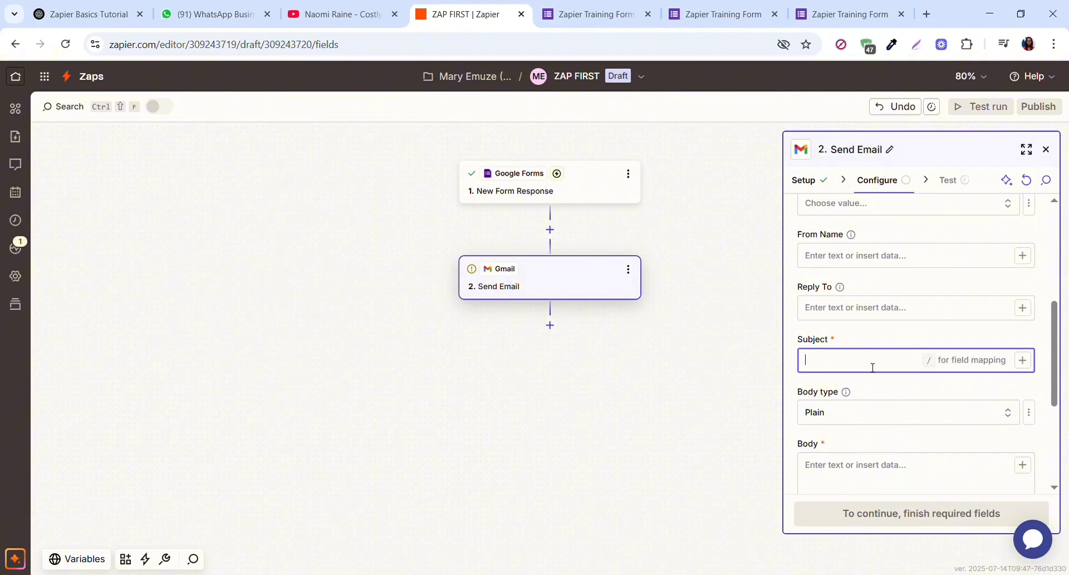
text(c)
key(BackSpace)
text(Congratulations)
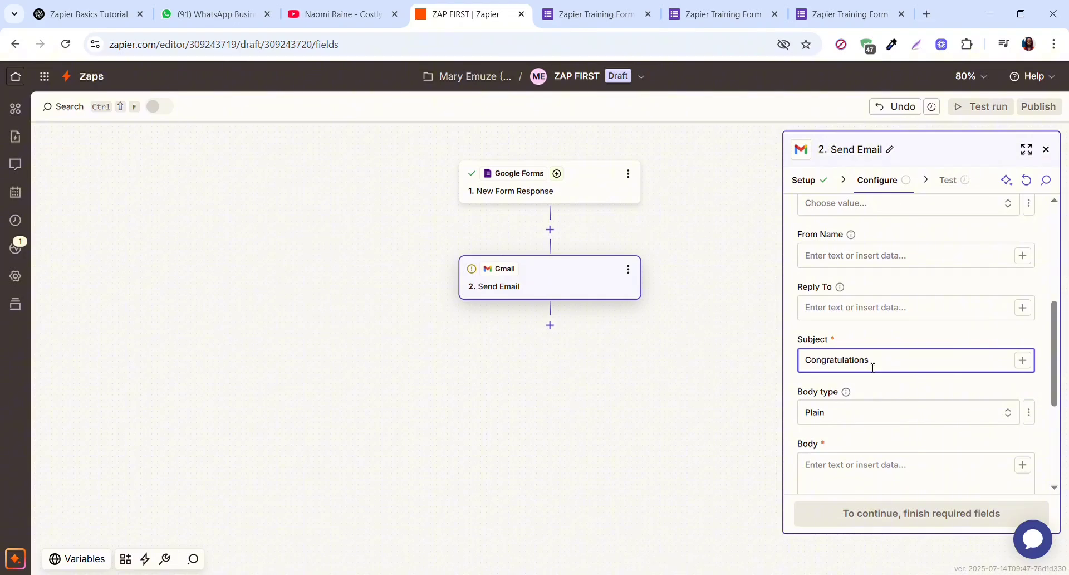
click(1022, 361)
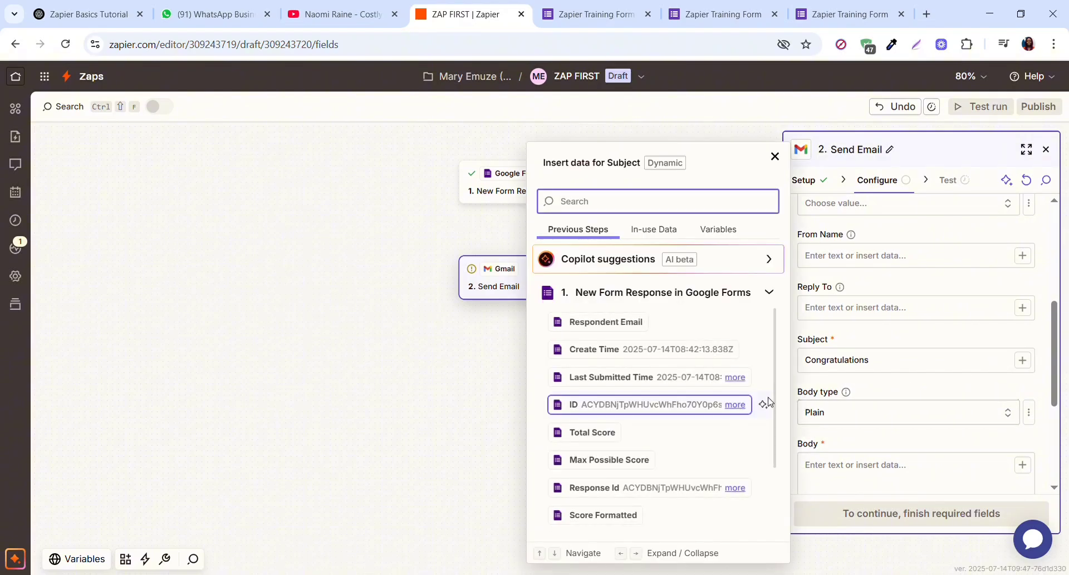
drag(781, 428, 781, 462)
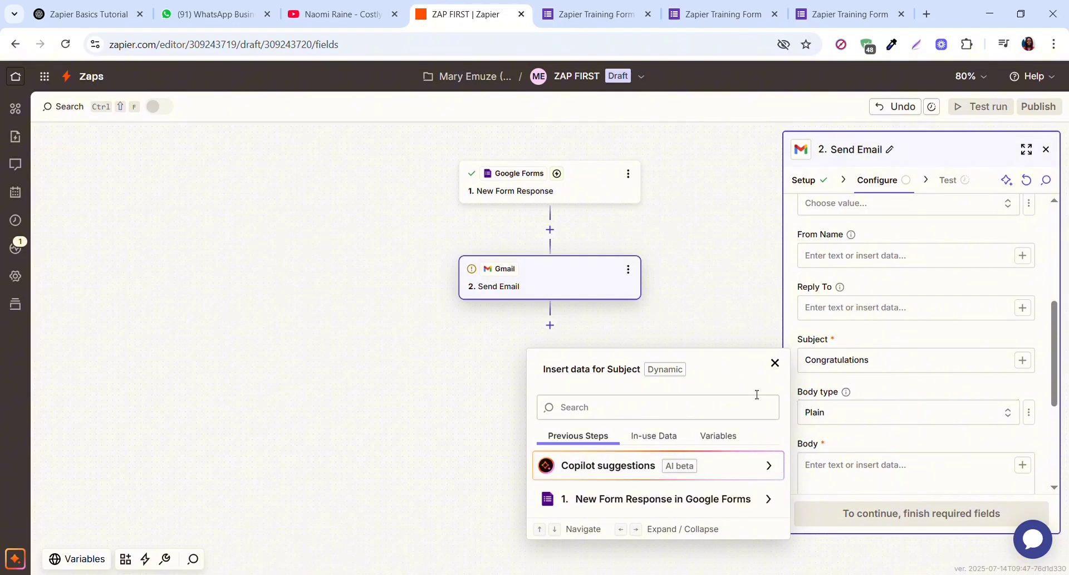
click(775, 363)
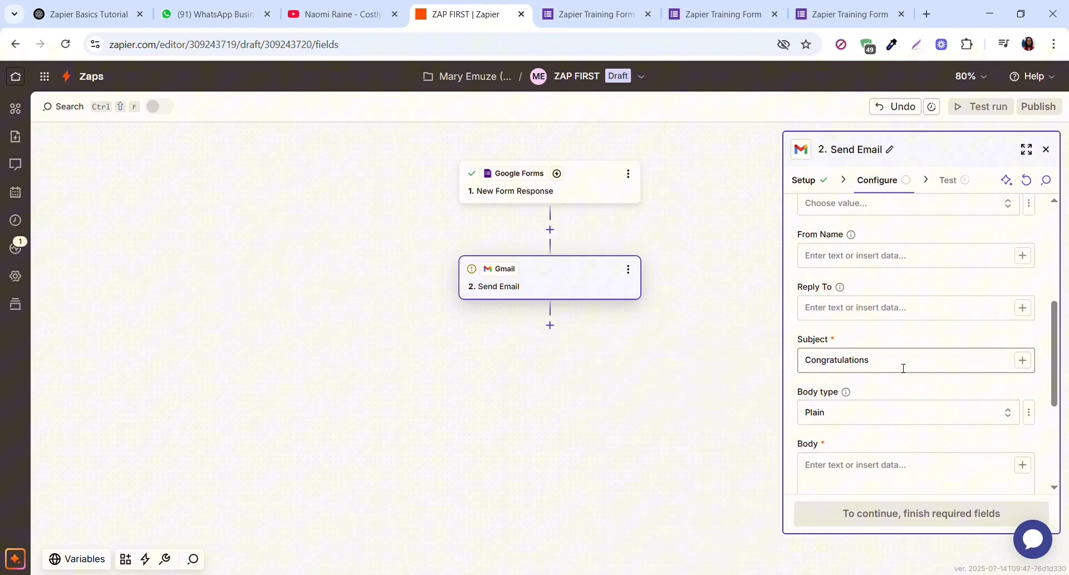
click(1023, 360)
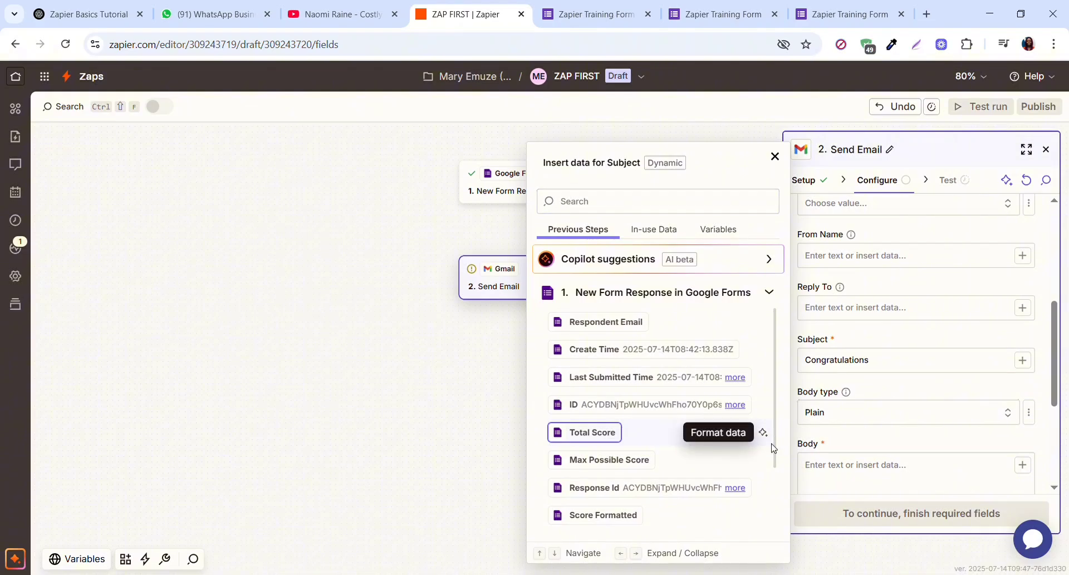
scroll(778, 466, down, 2)
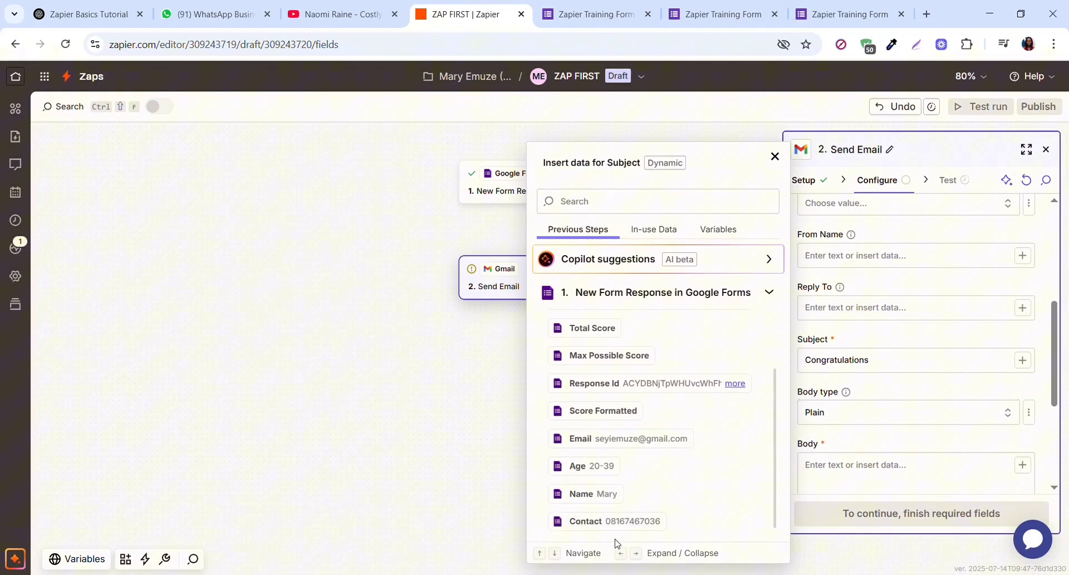
click(604, 494)
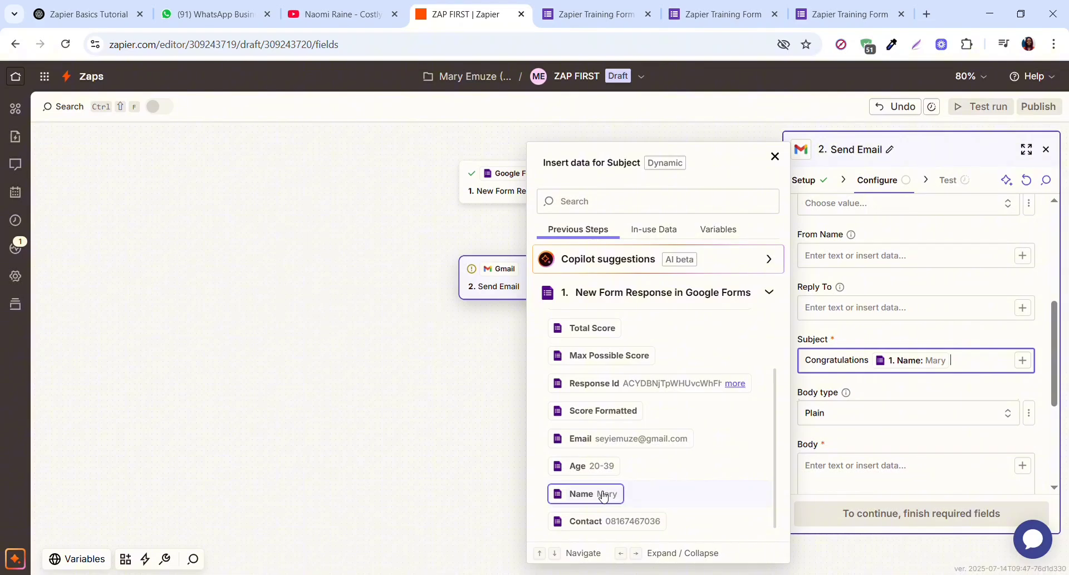
click(775, 158)
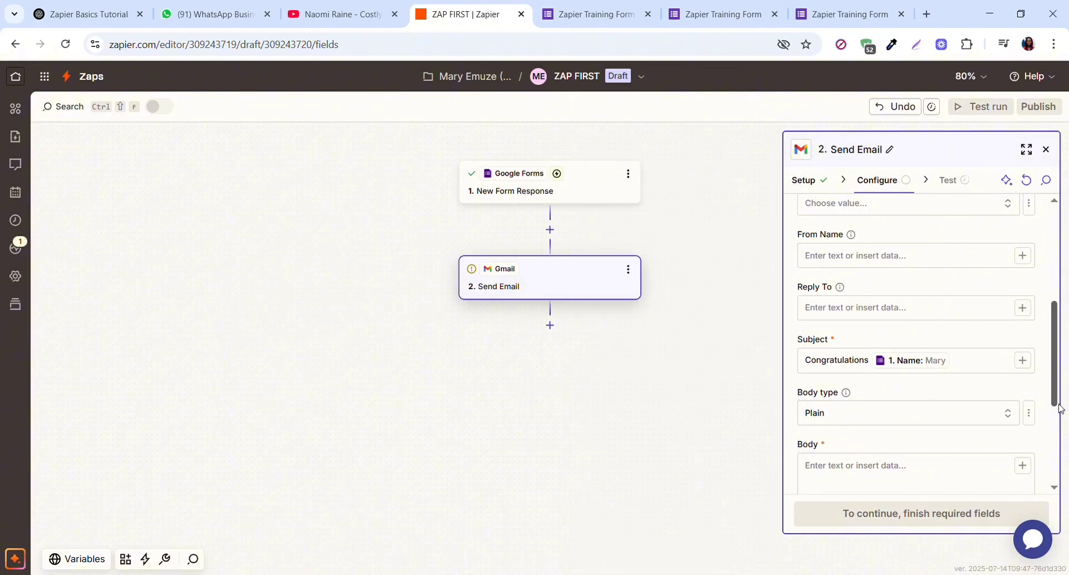
- Keep the Body type as Plain and paste the welcome message with the WhatsApp group link into Body
scroll(1059, 412, down, 2)
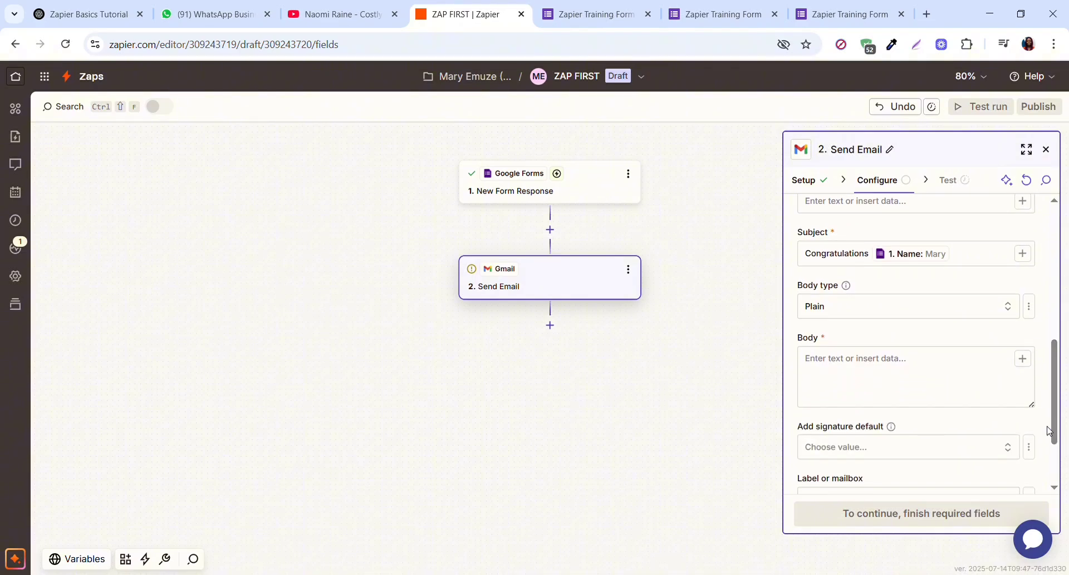
click(1008, 309)
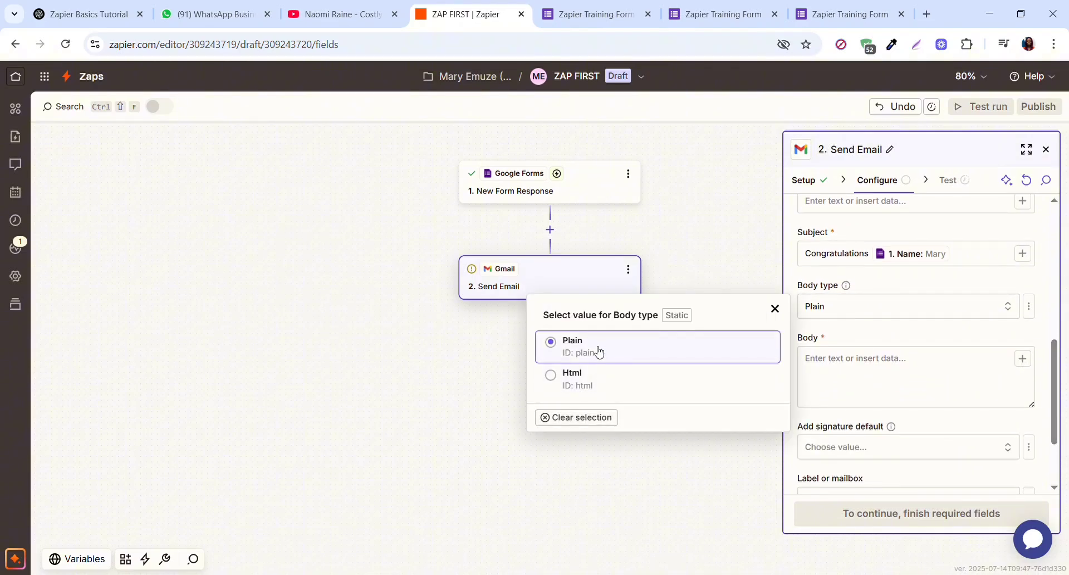
click(621, 349)
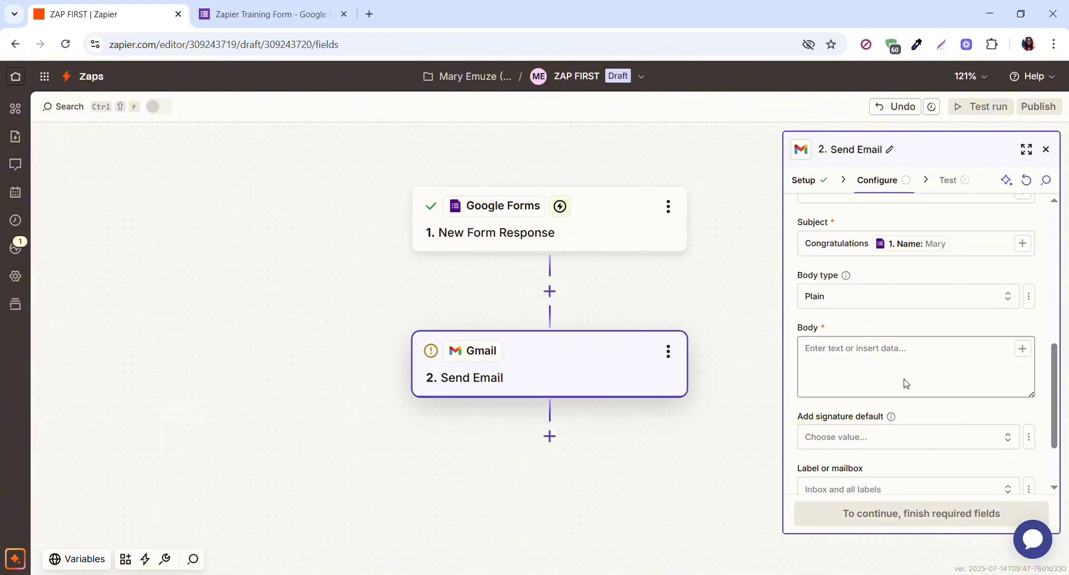
click(825, 351)
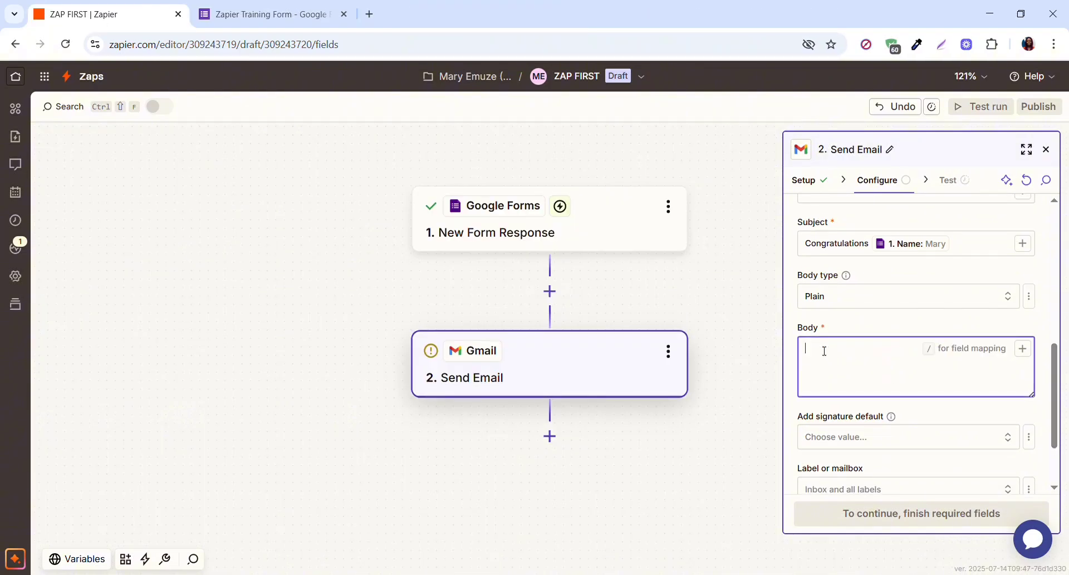
key(ctrl+v)
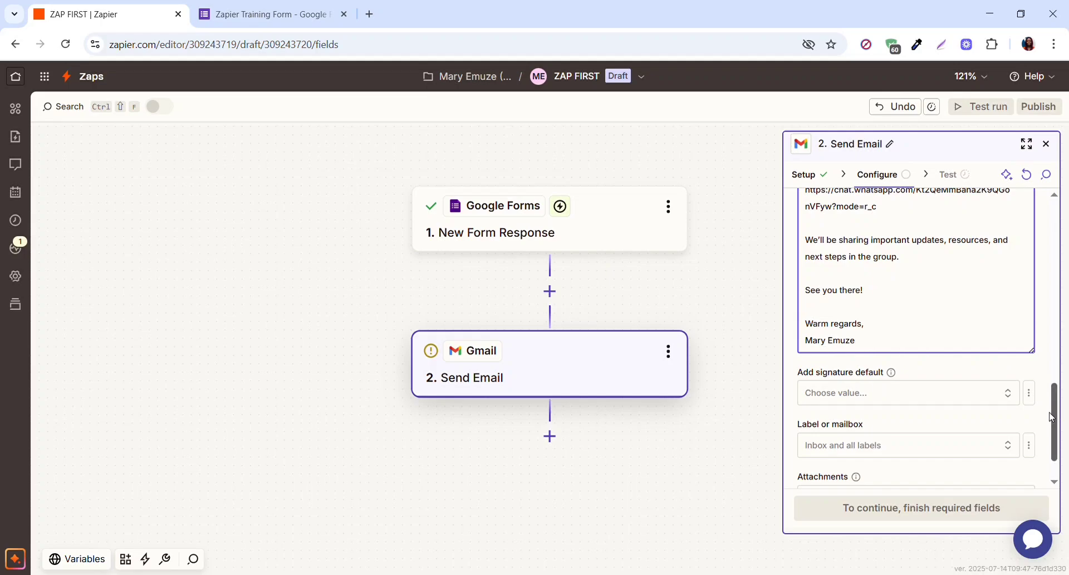
scroll(872, 390, up, 3)
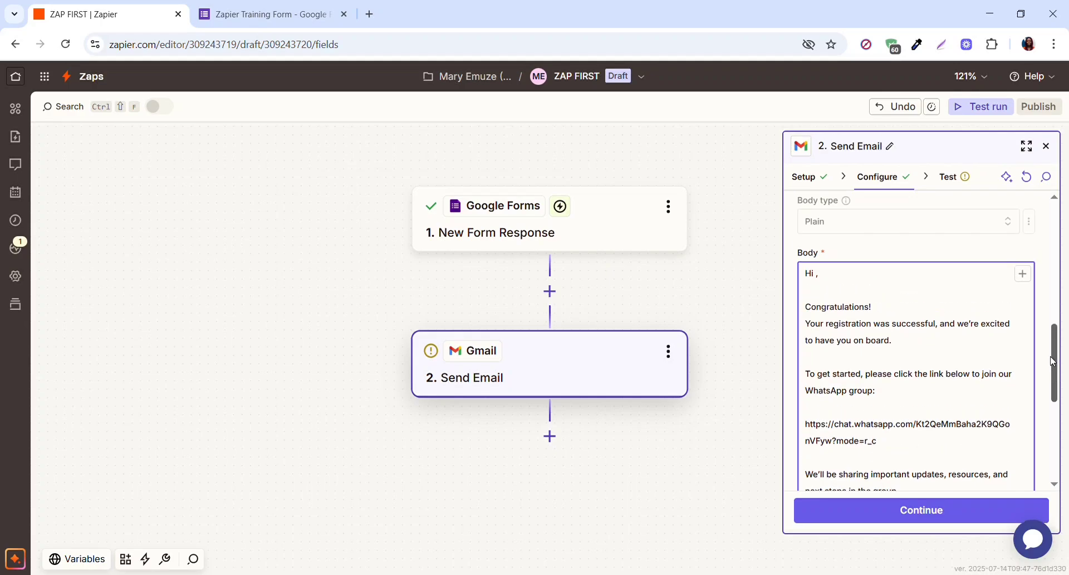
scroll(1056, 368, up, 1)
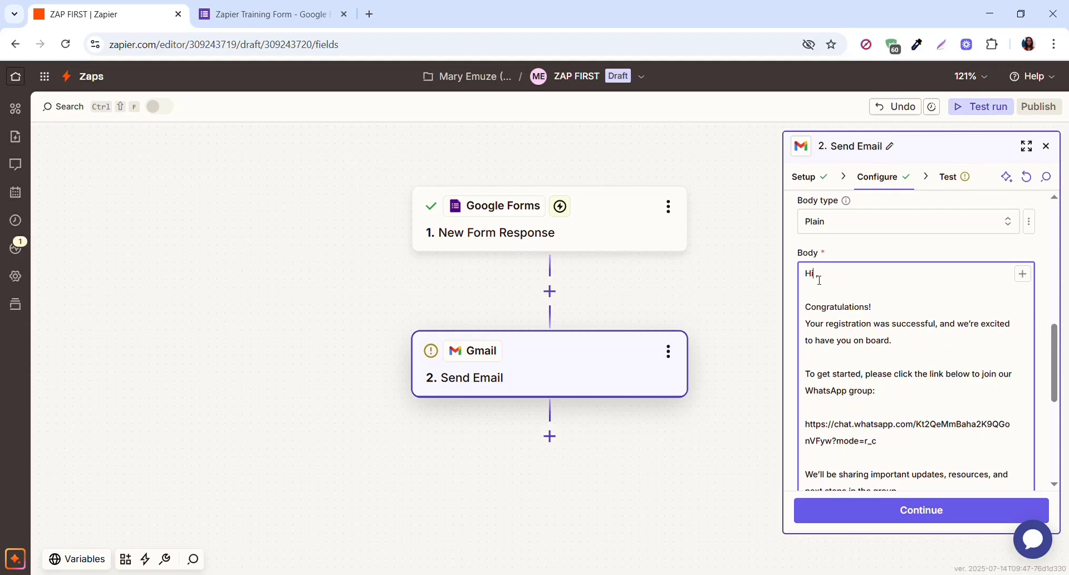
- Insert the respondent's Name answer right after 'Hi' in the email body
click(820, 280)
click(1024, 275)
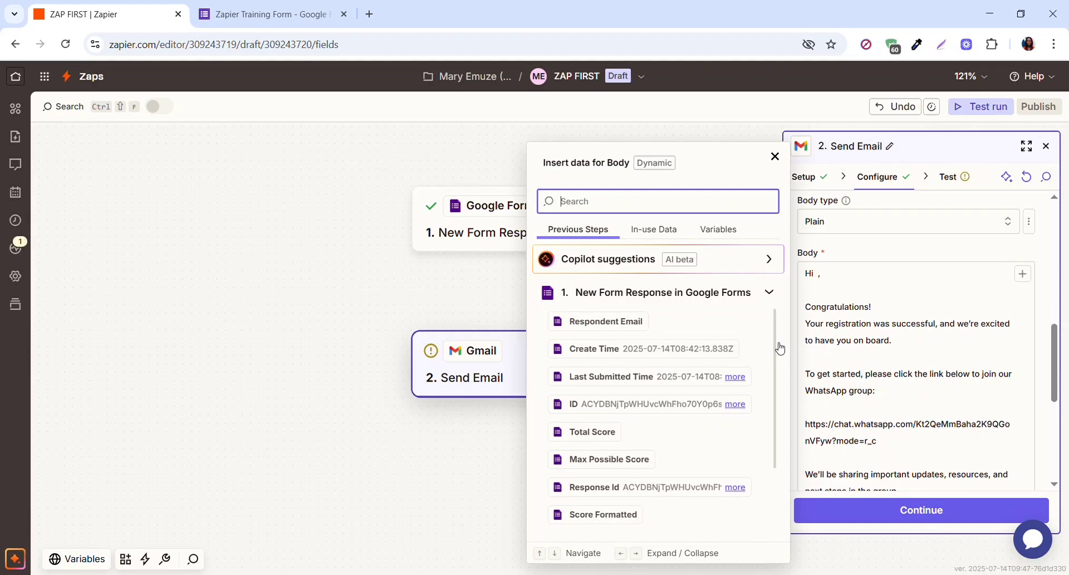
scroll(780, 348, down, 2)
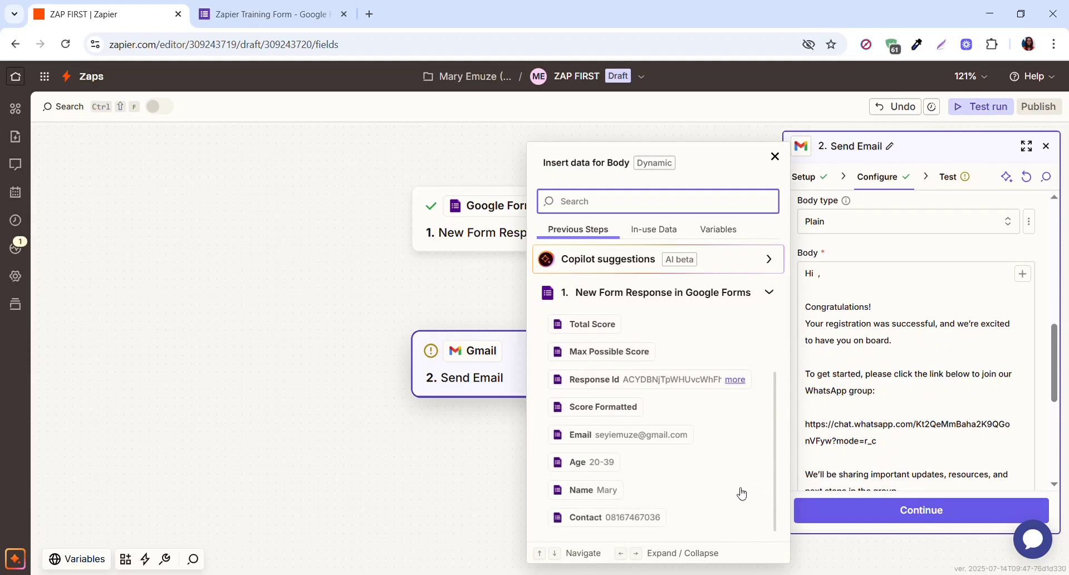
click(603, 493)
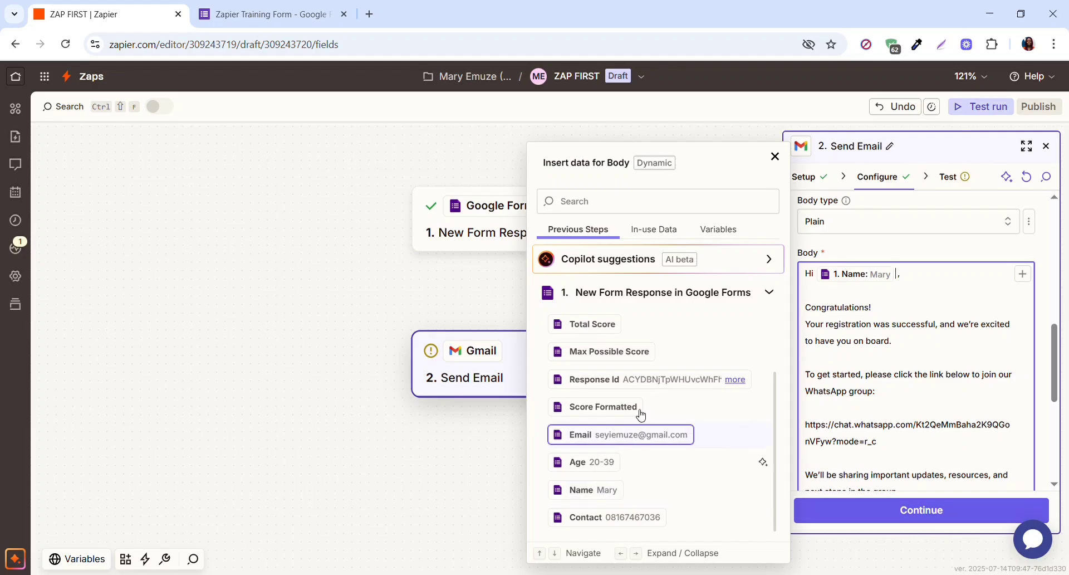
click(777, 158)
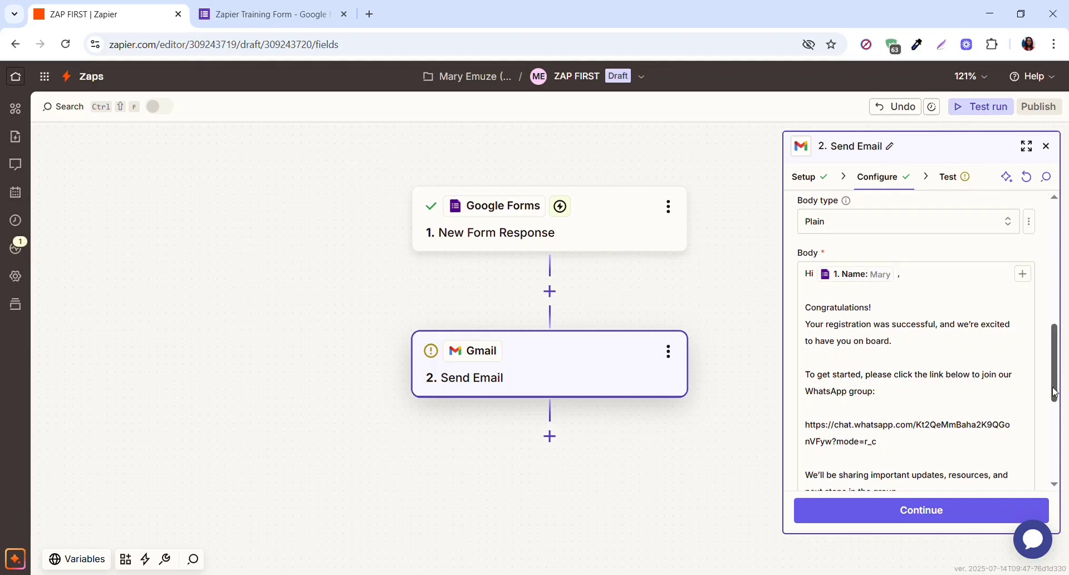
mouse_move(1054, 389)
mouse_down()
mouse_move(1054, 349)
mouse_move(1054, 382)
mouse_up()
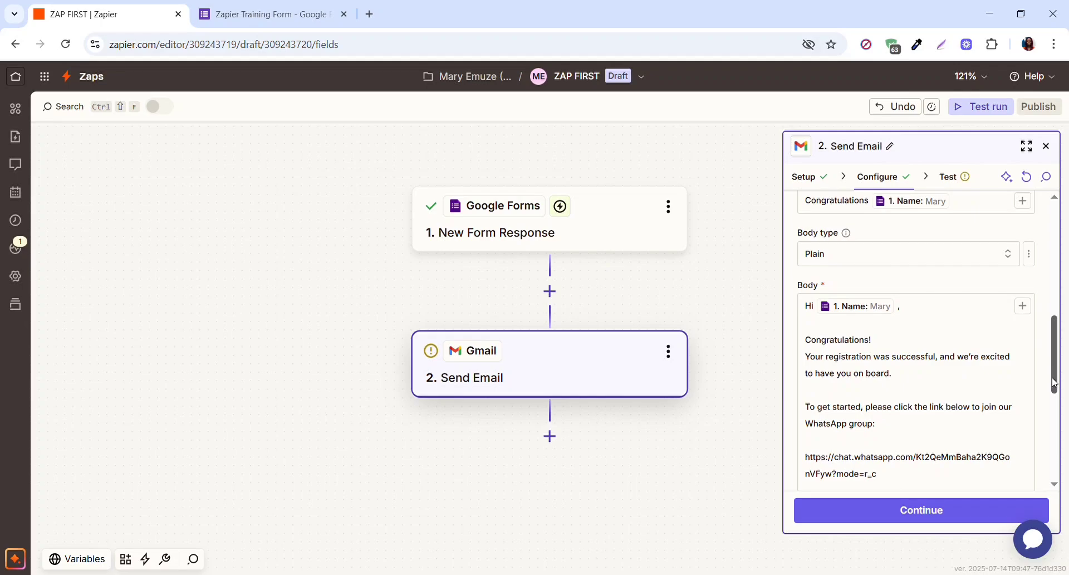
- Add '! Registration Successful' after the Name in the Subject, correcting the 'Succesful' typo
drag(1054, 382, 1054, 349)
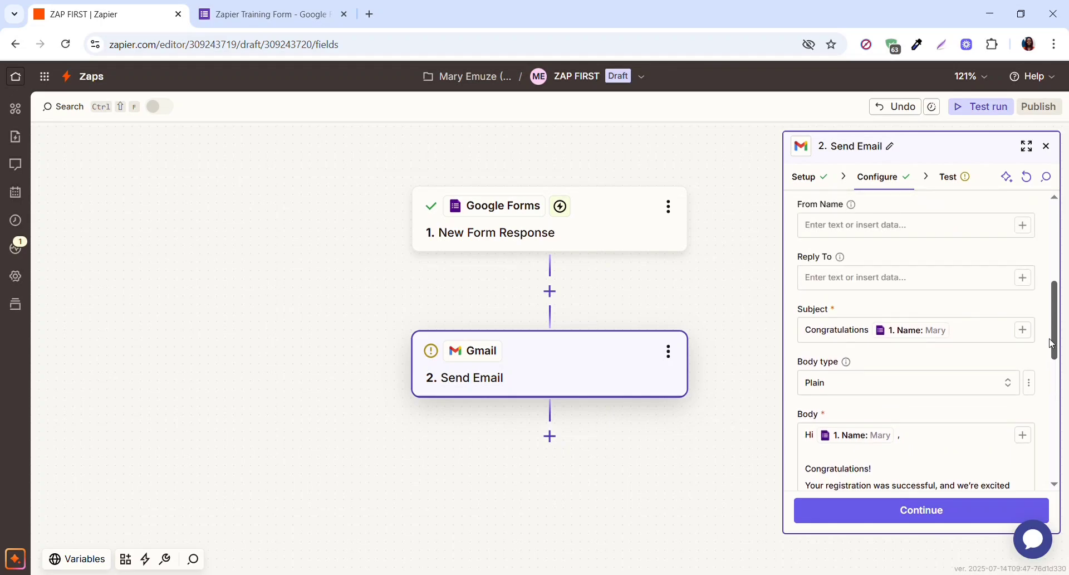
click(992, 459)
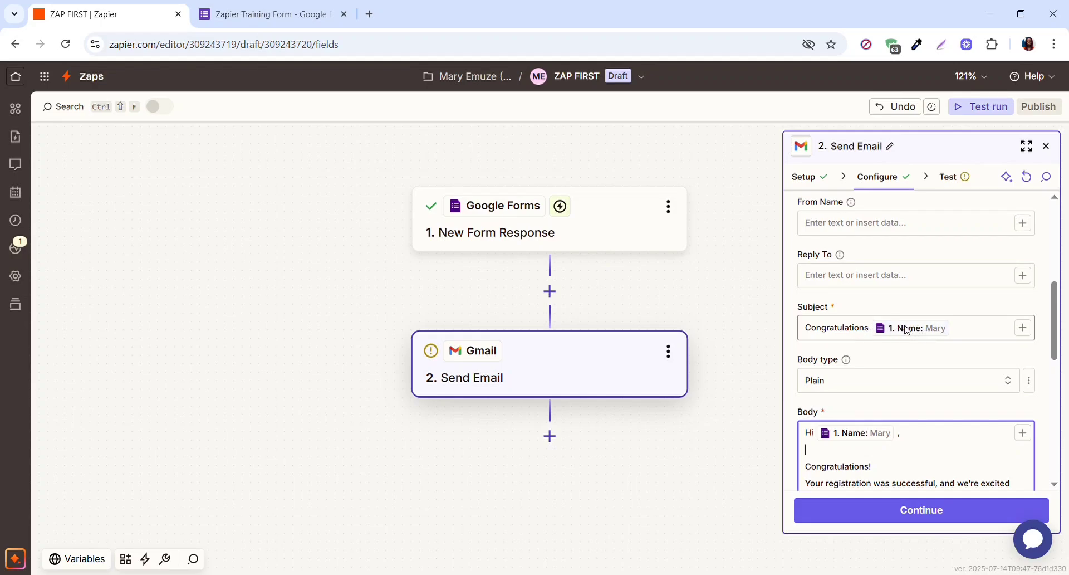
click(961, 333)
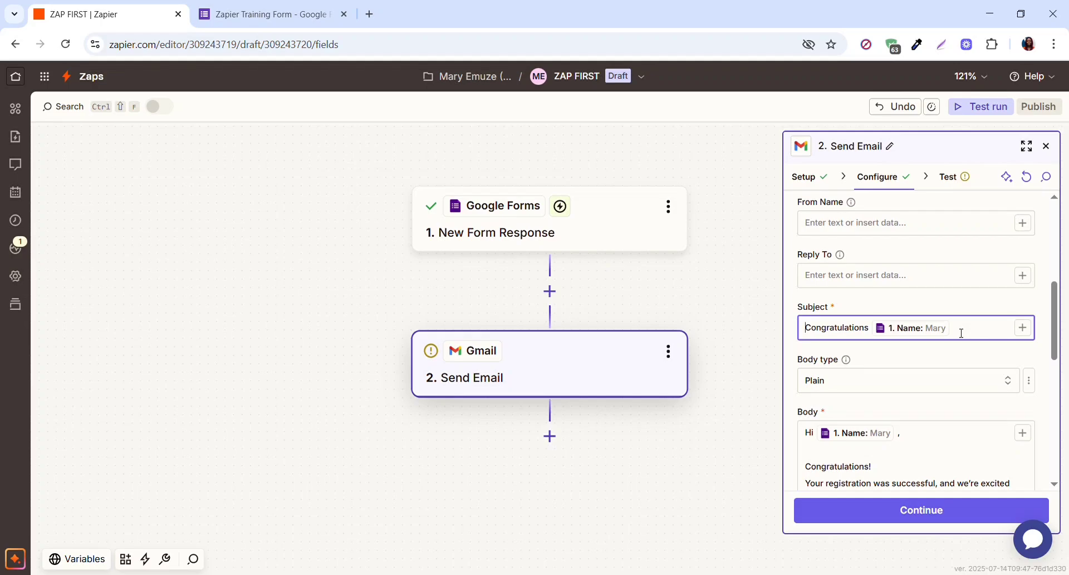
key(Home)
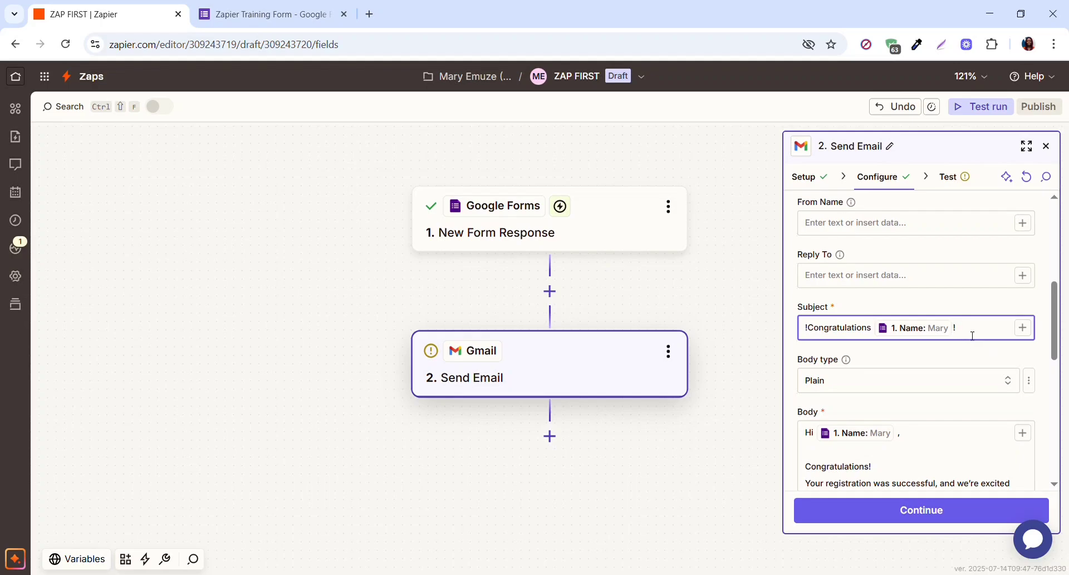
text(Registration)
text(Succesful)
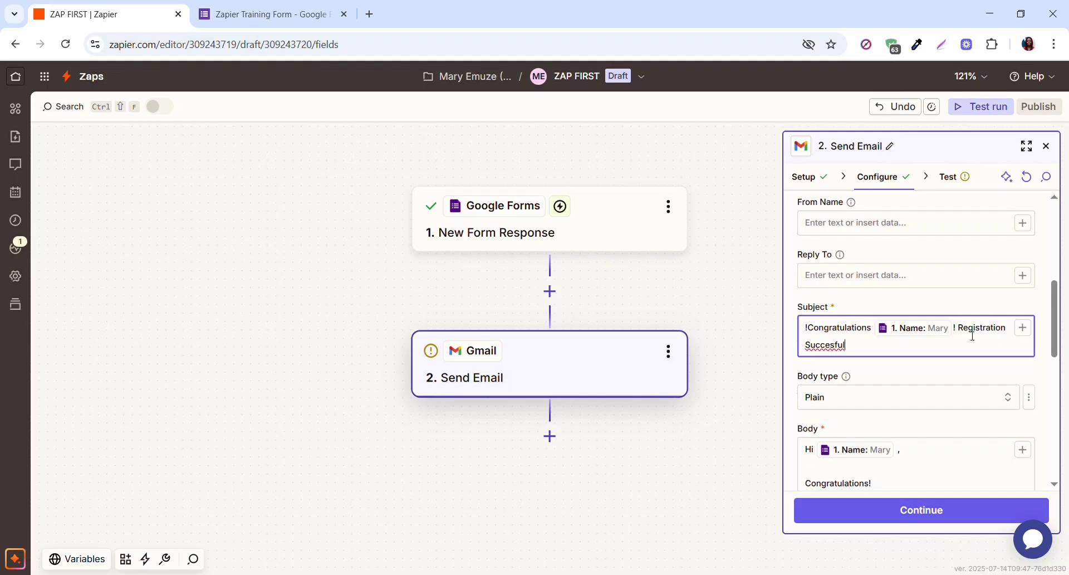
click(840, 345)
text(s)
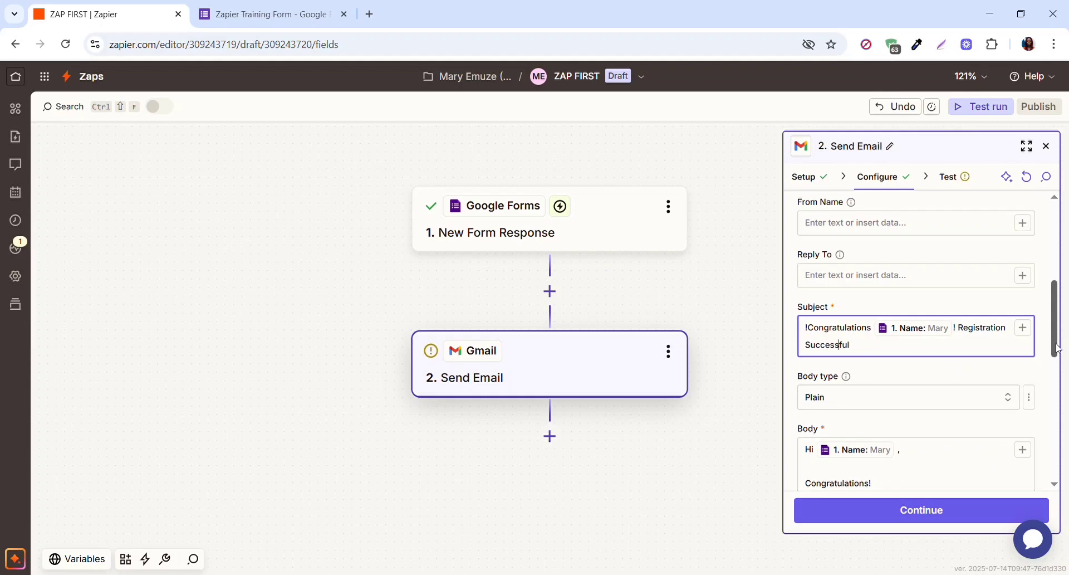
scroll(1057, 348, down, 10)
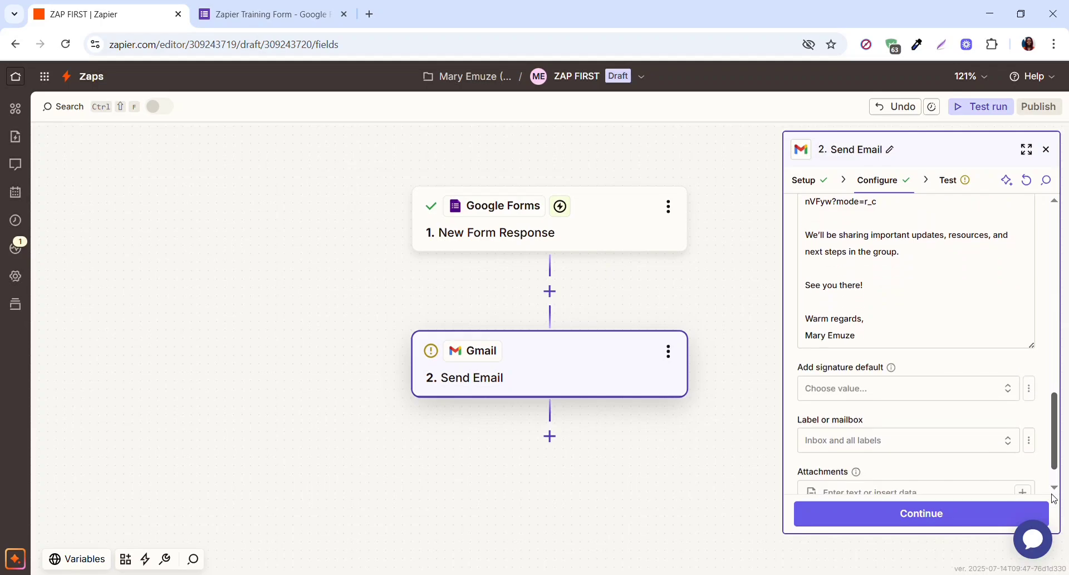
scroll(1054, 498, down, 2)
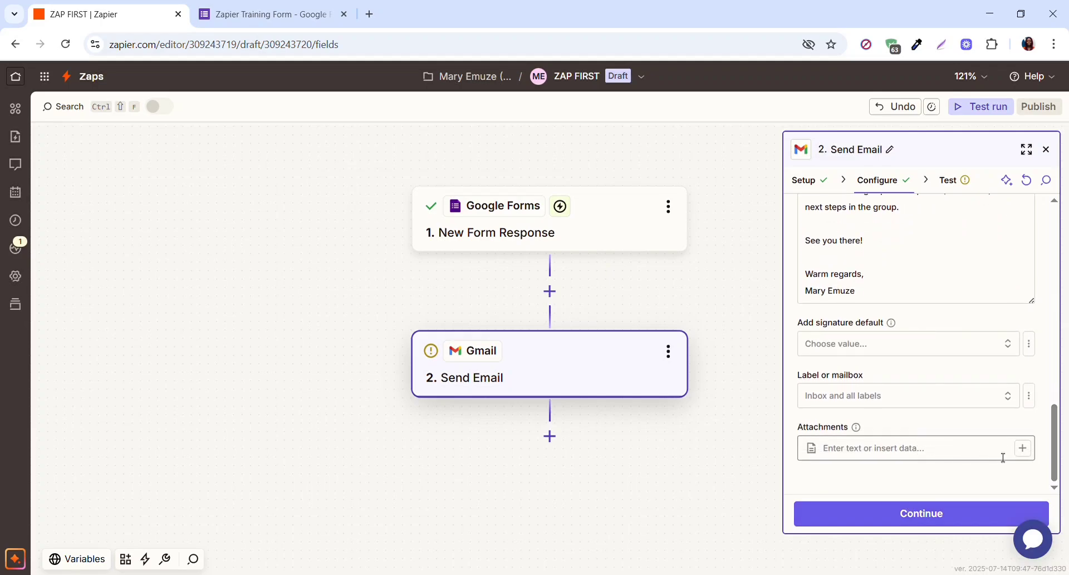
click(932, 514)
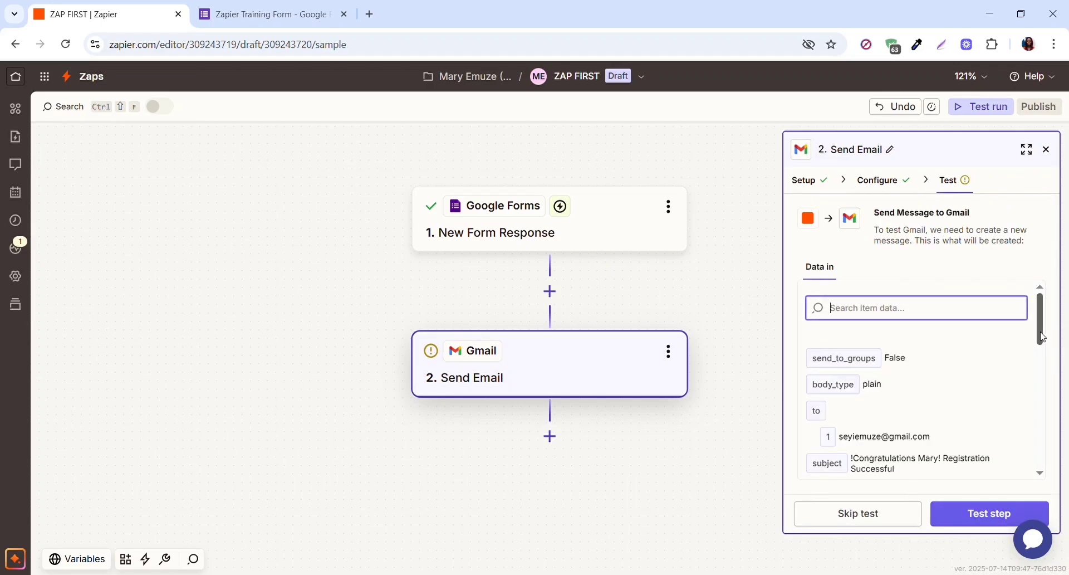
drag(1043, 336, 1044, 369)
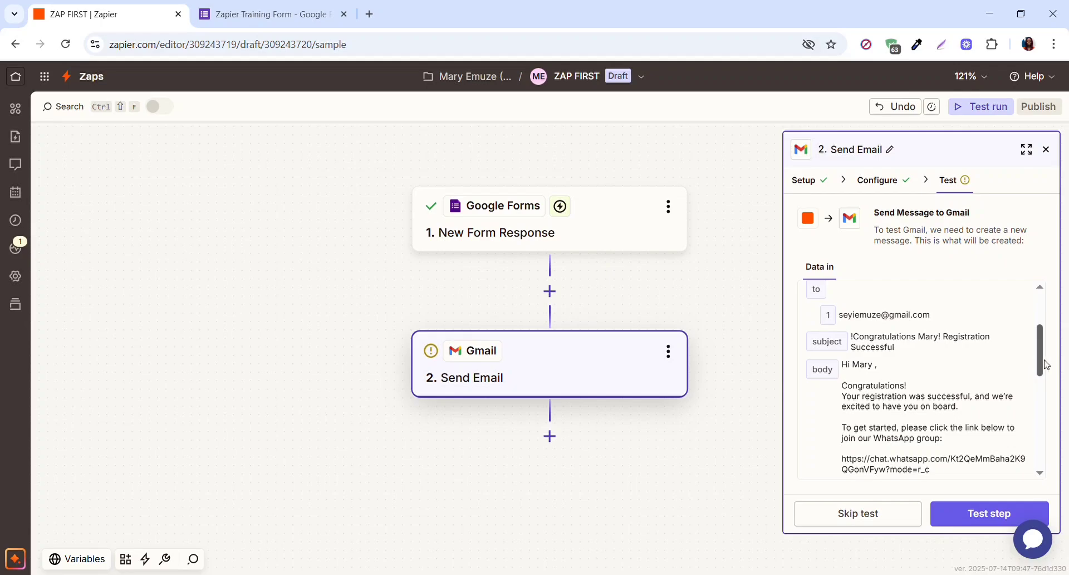
drag(1043, 365, 1043, 333)
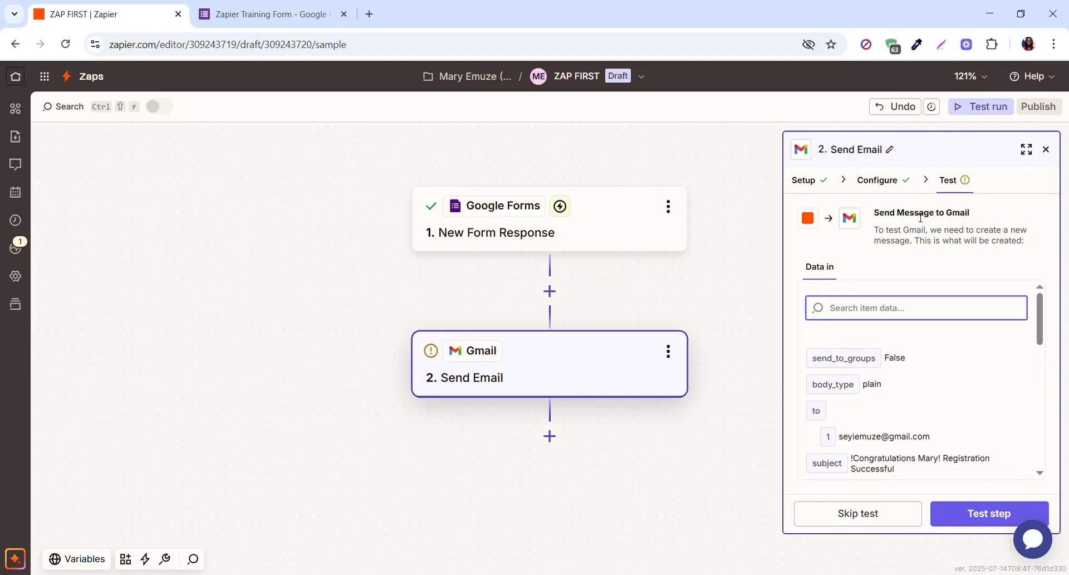
click(894, 179)
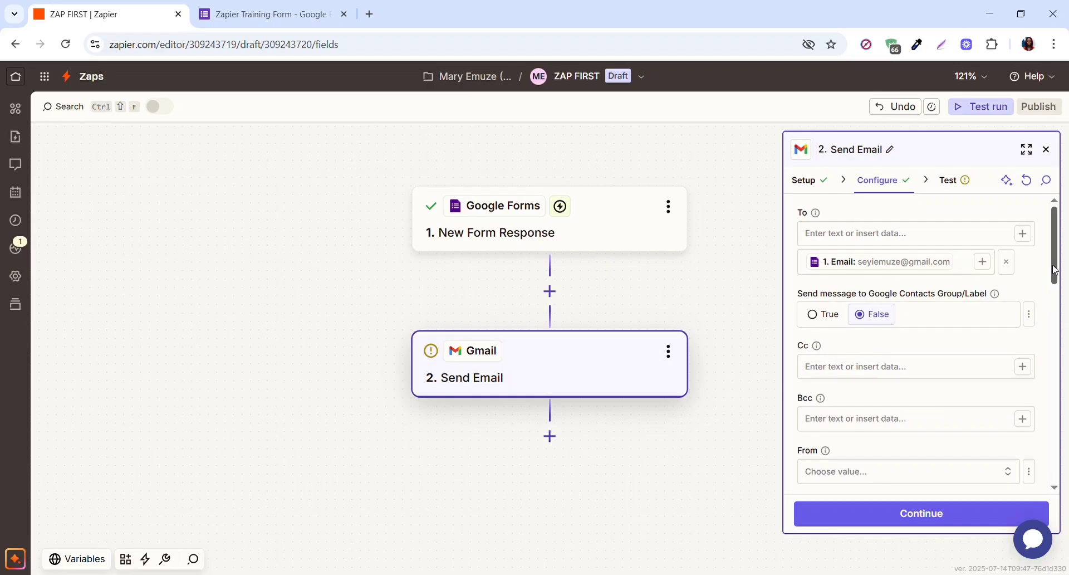
- Delete the stray '!' in front of Congratulations at the start of the subject
drag(1055, 266, 1055, 273)
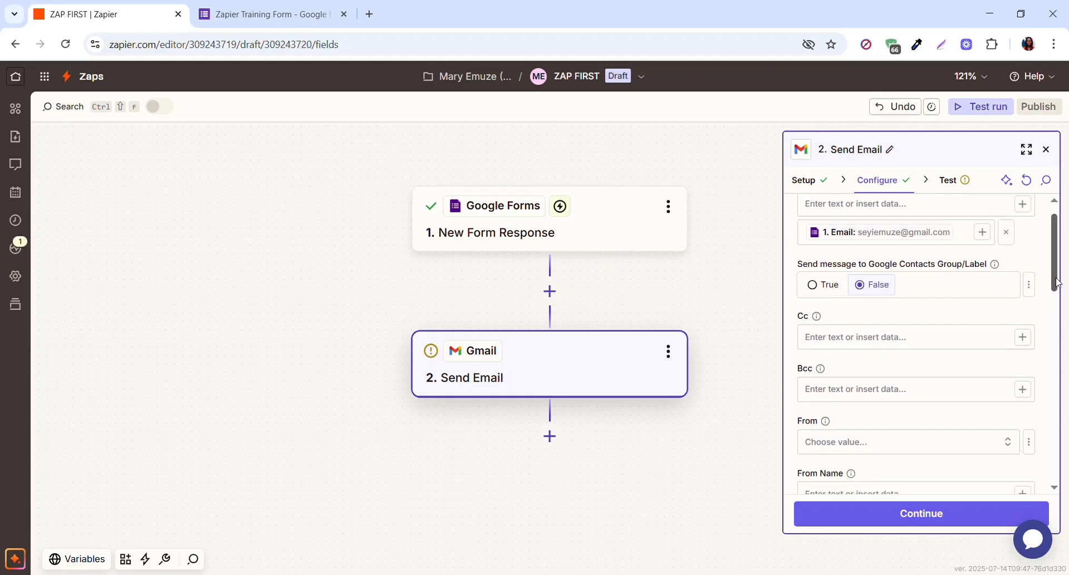
drag(1056, 284, 1057, 359)
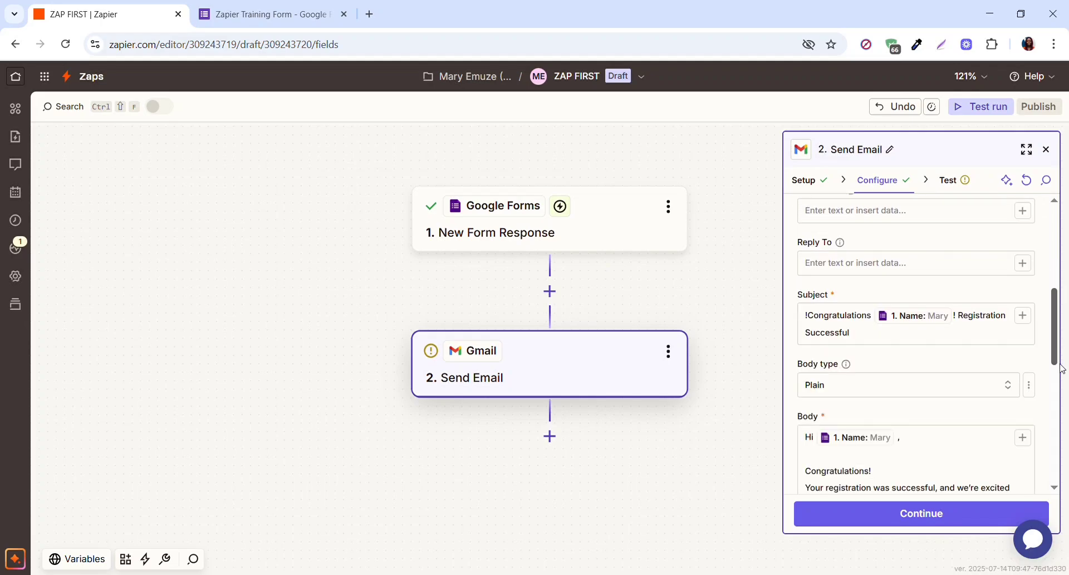
click(812, 318)
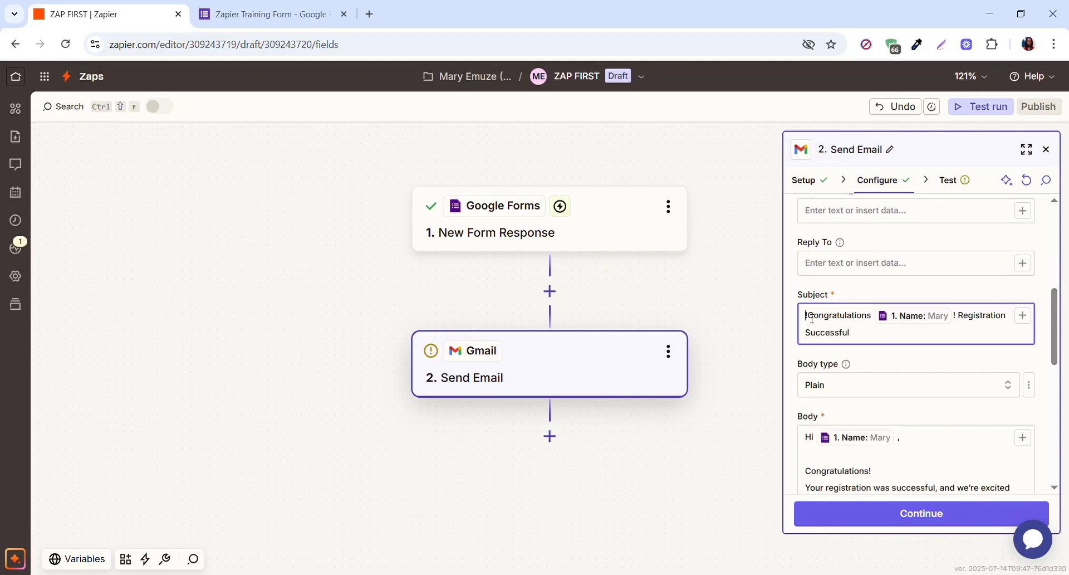
key(BackSpace)
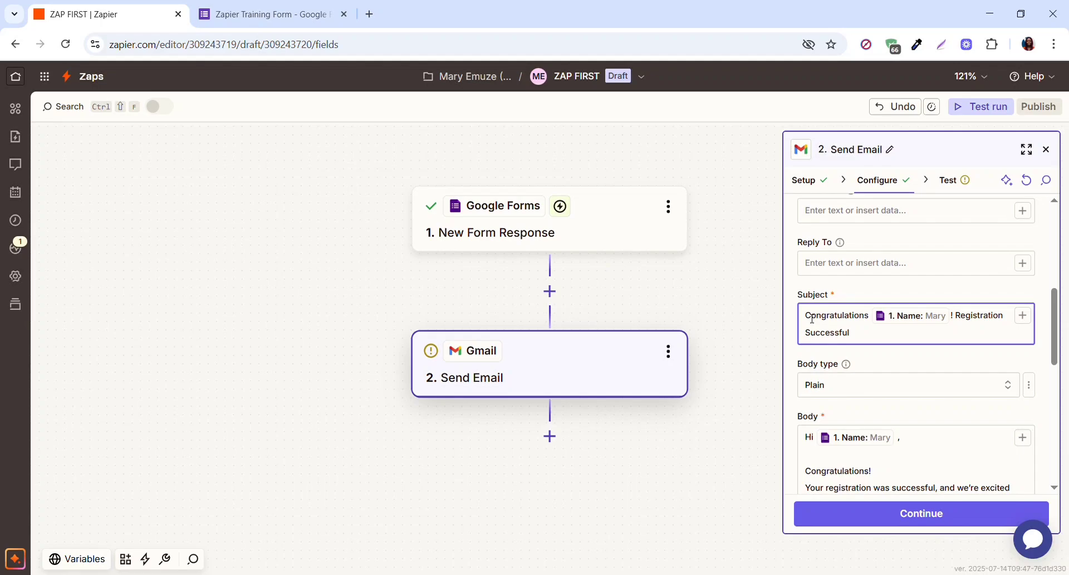
- Run the Send Email step test, sending a test message through Gmail
click(936, 515)
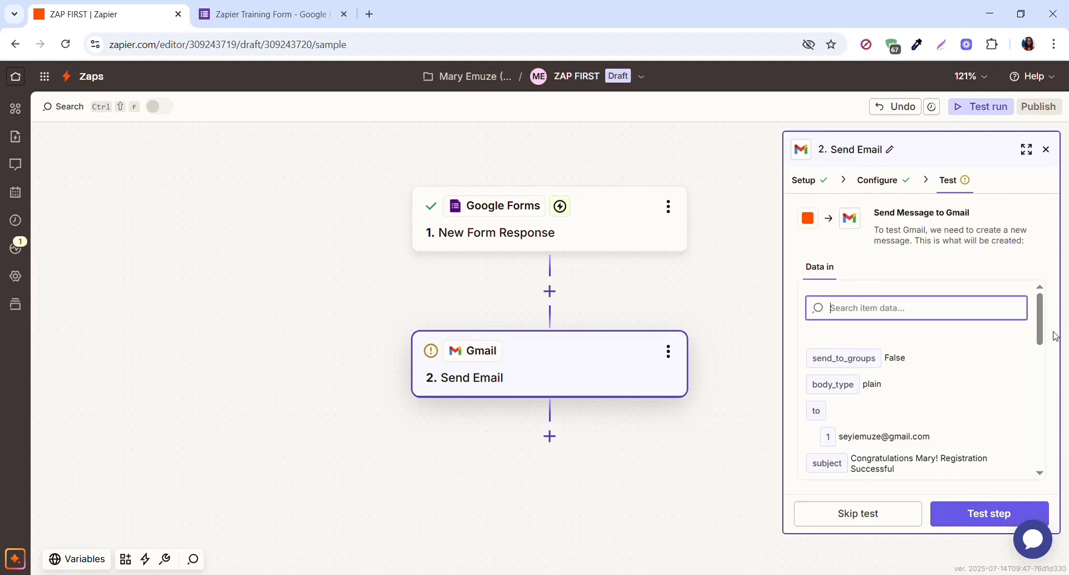
drag(1041, 332, 1063, 463)
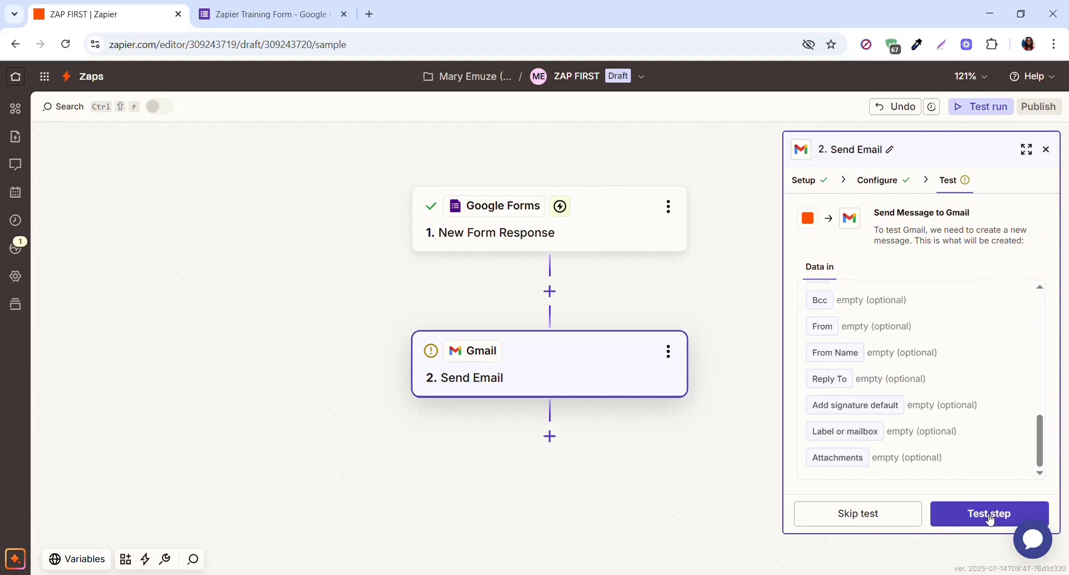
click(989, 516)
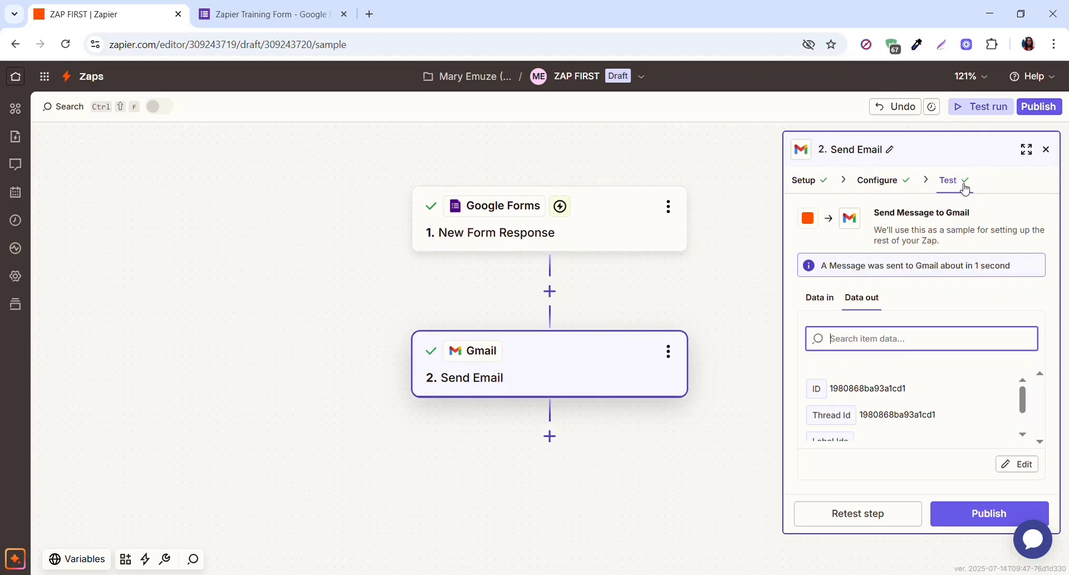
- Publish ZAP FIRST so it goes live as version v1 and is switched on
click(979, 516)
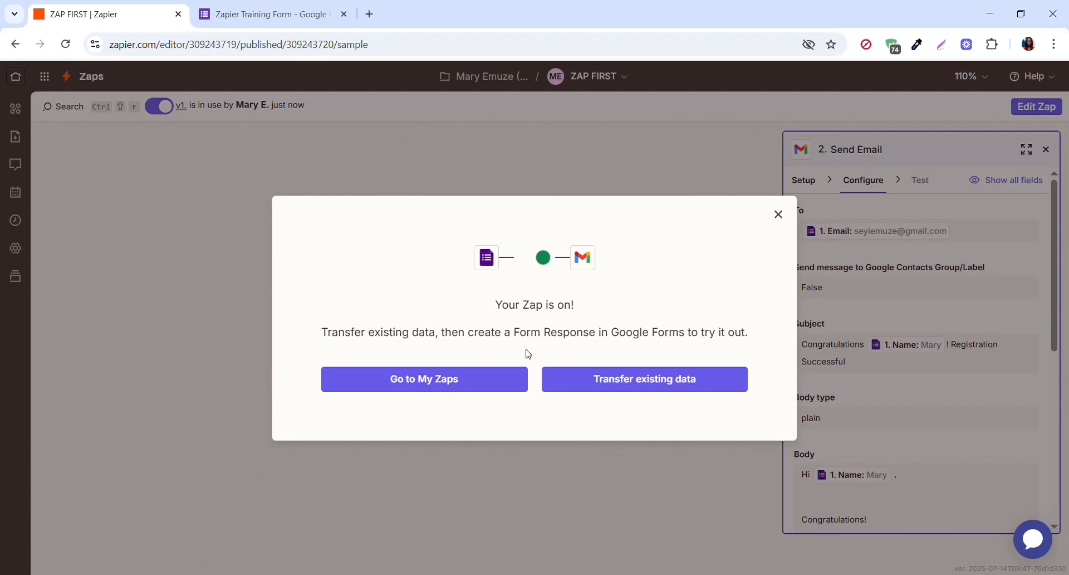
- Copy the Zapier Training Form's responder link and load the live form in a new tab
click(245, 16)
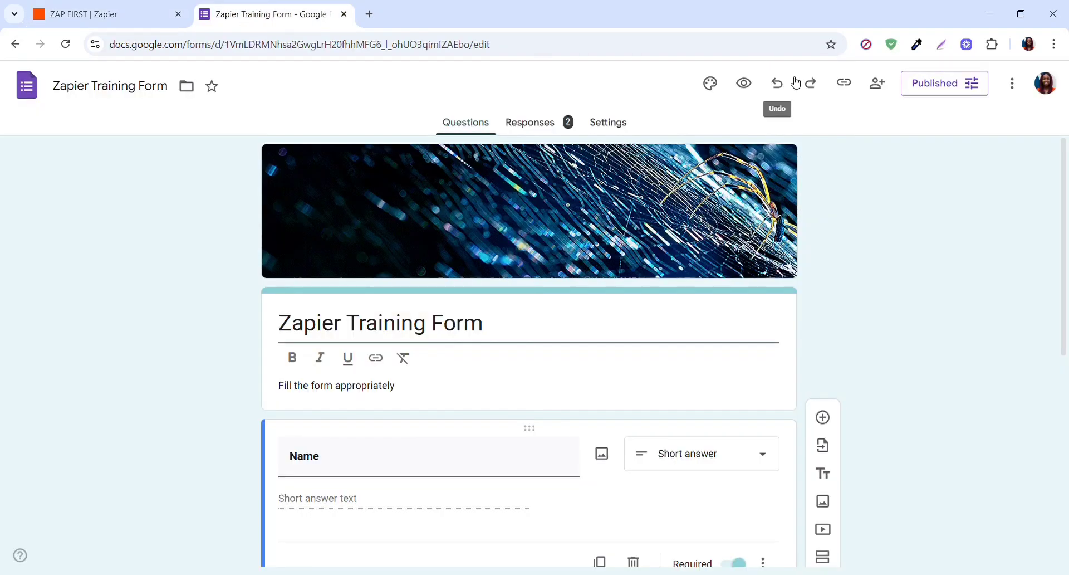
click(846, 86)
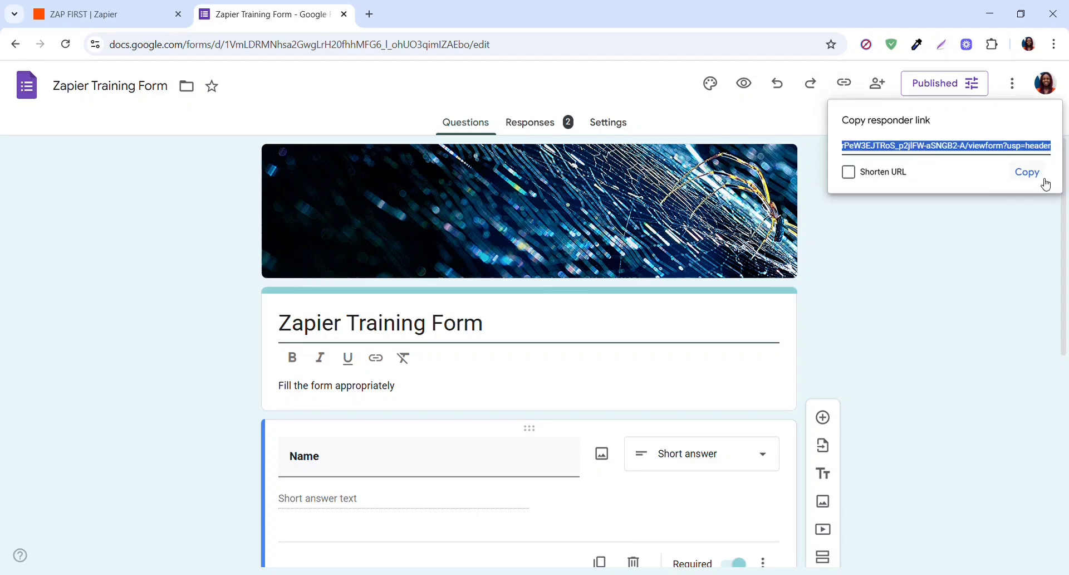
click(1029, 173)
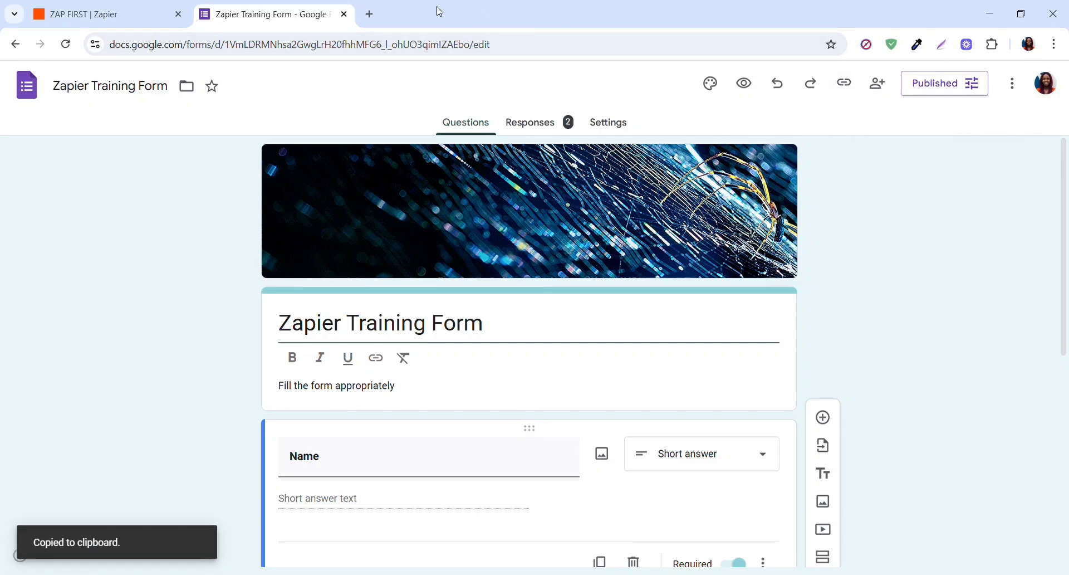
click(370, 14)
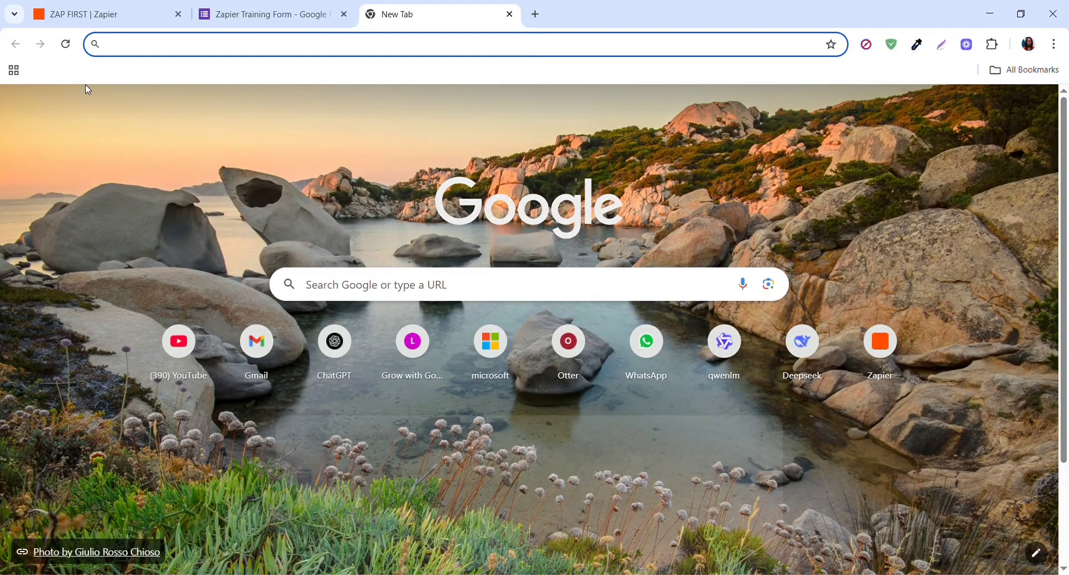
key(ctrl+v)
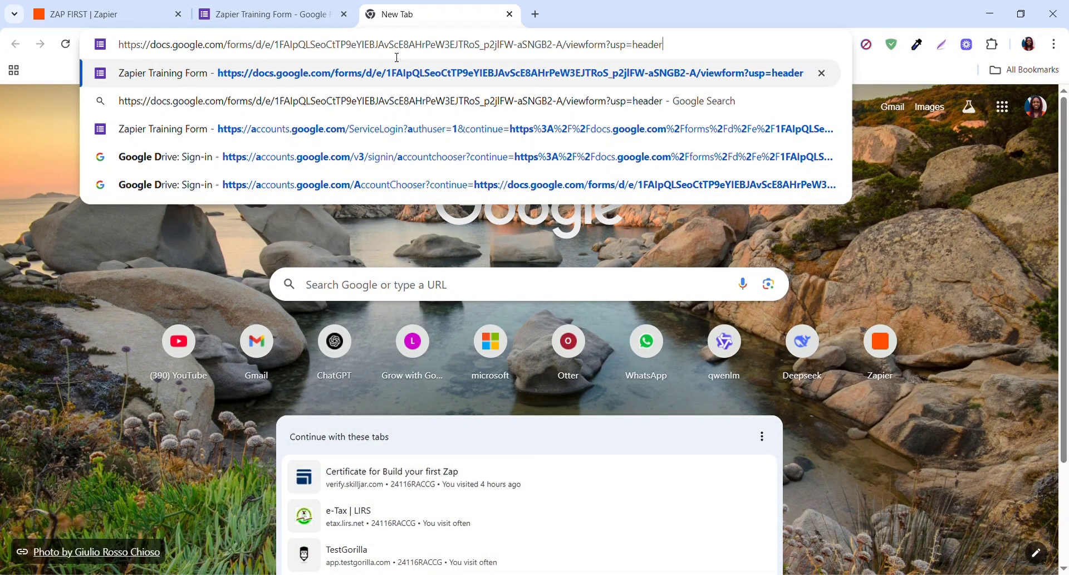
key(Return)
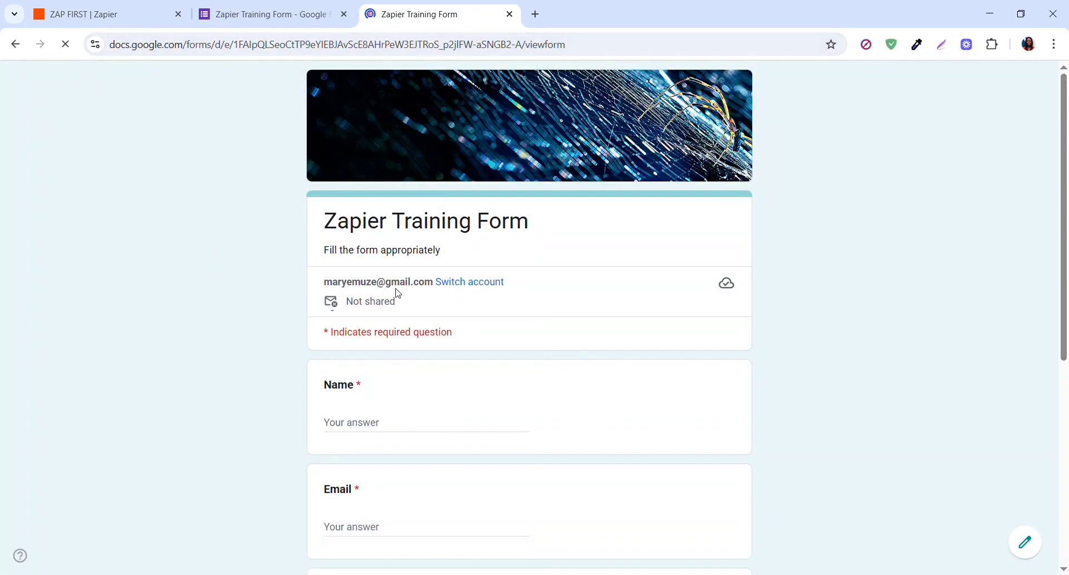
- Switch to the test respondent's Google account and fill in the Name and Email answers
click(473, 283)
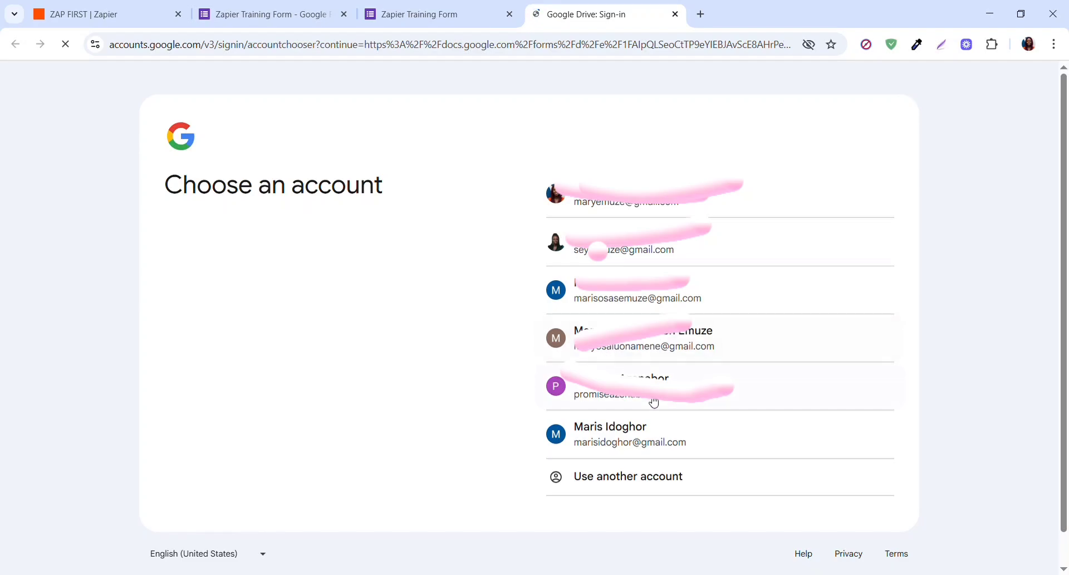
click(624, 442)
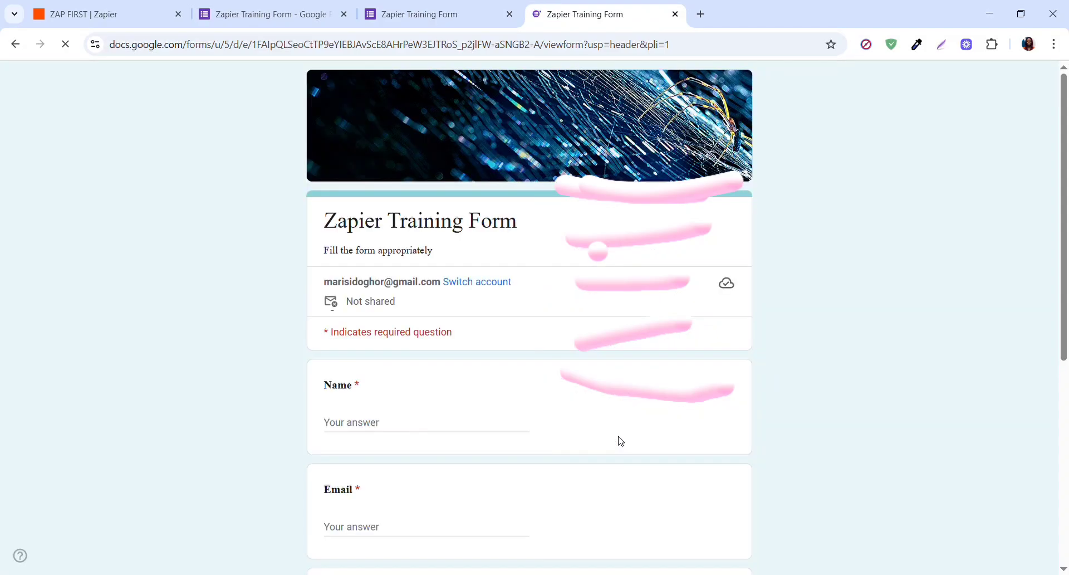
click(355, 425)
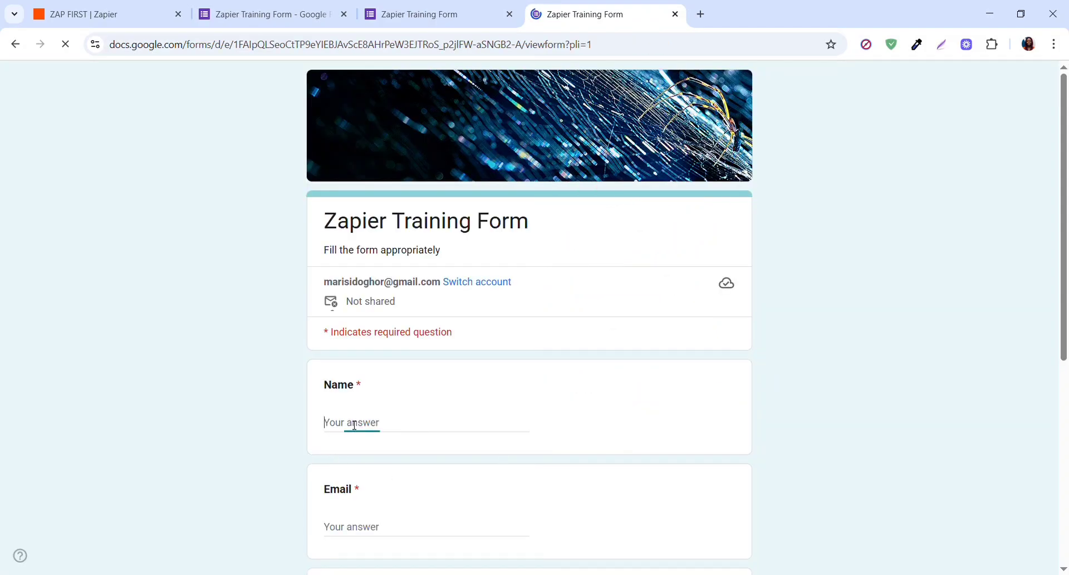
text(Maris)
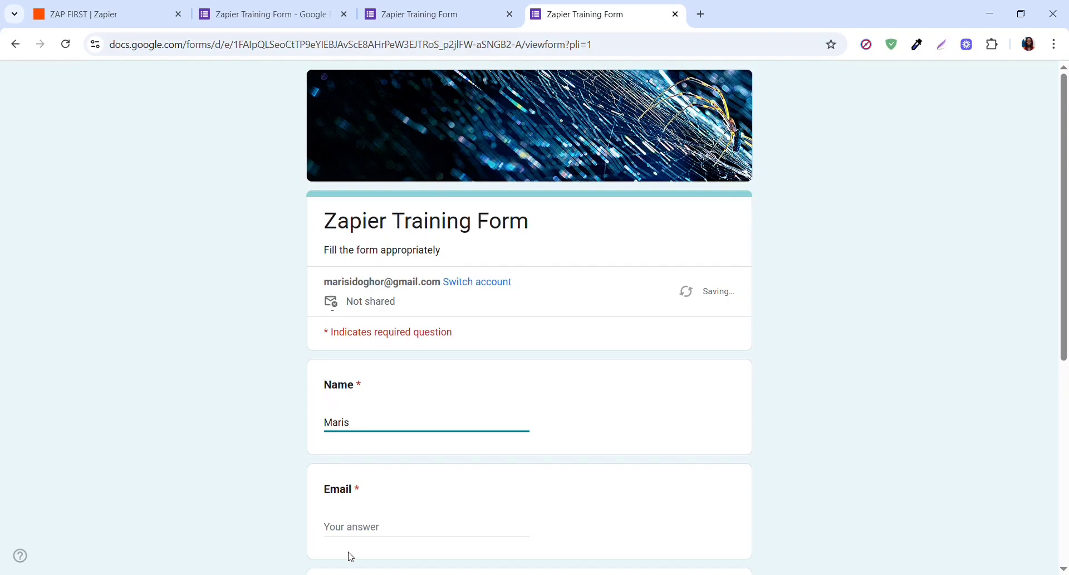
click(354, 532)
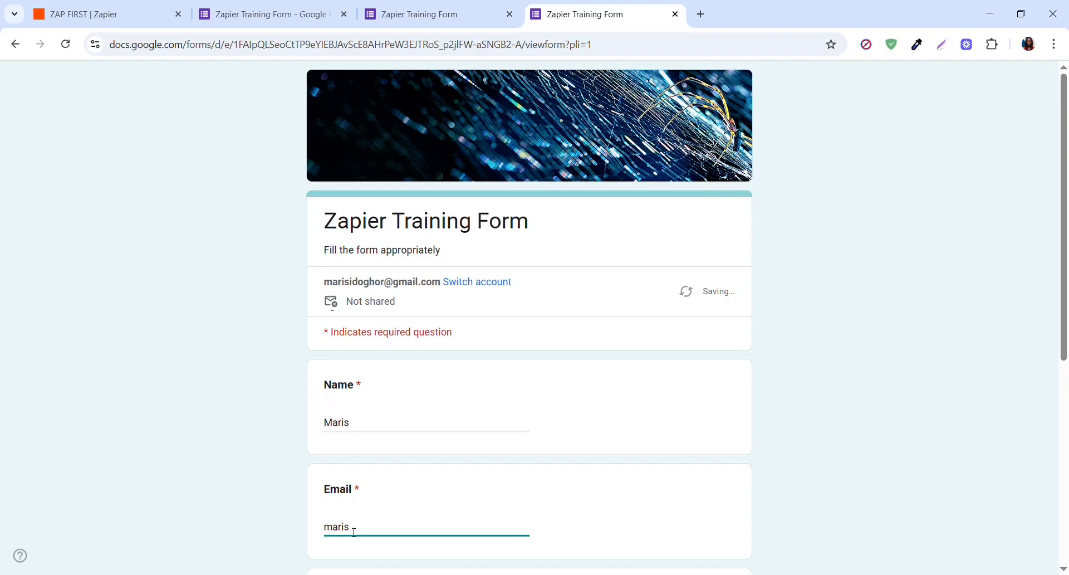
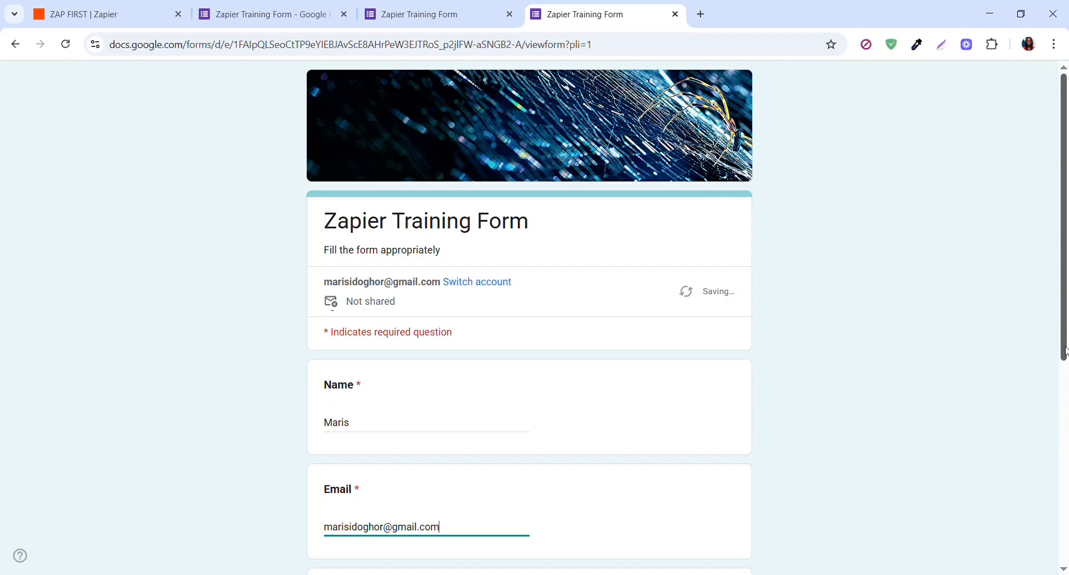
- Tick the 20-39 age range, enter a contact number, and submit the response
drag(1064, 350, 1065, 515)
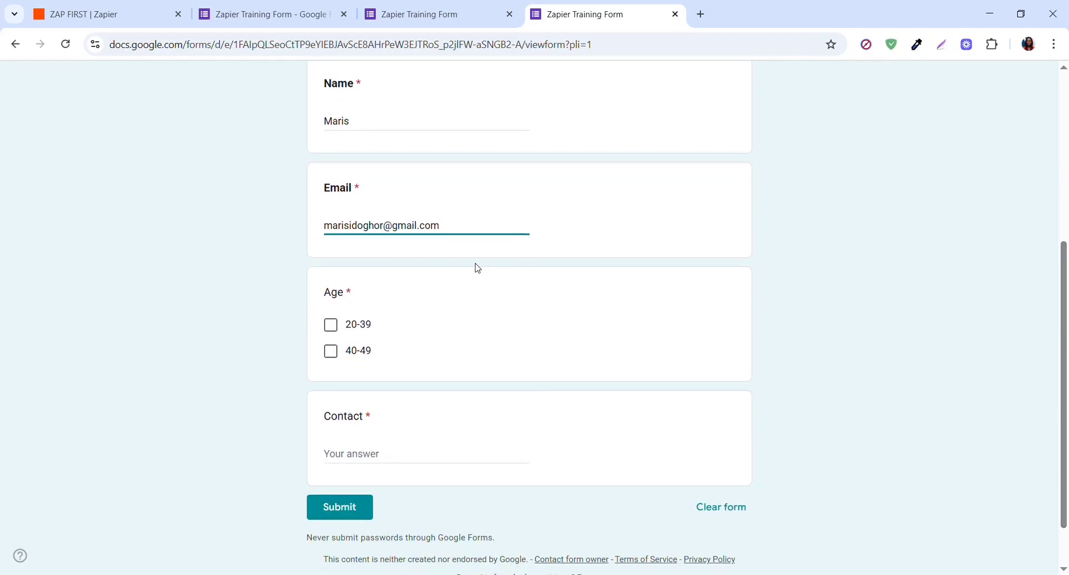
click(334, 329)
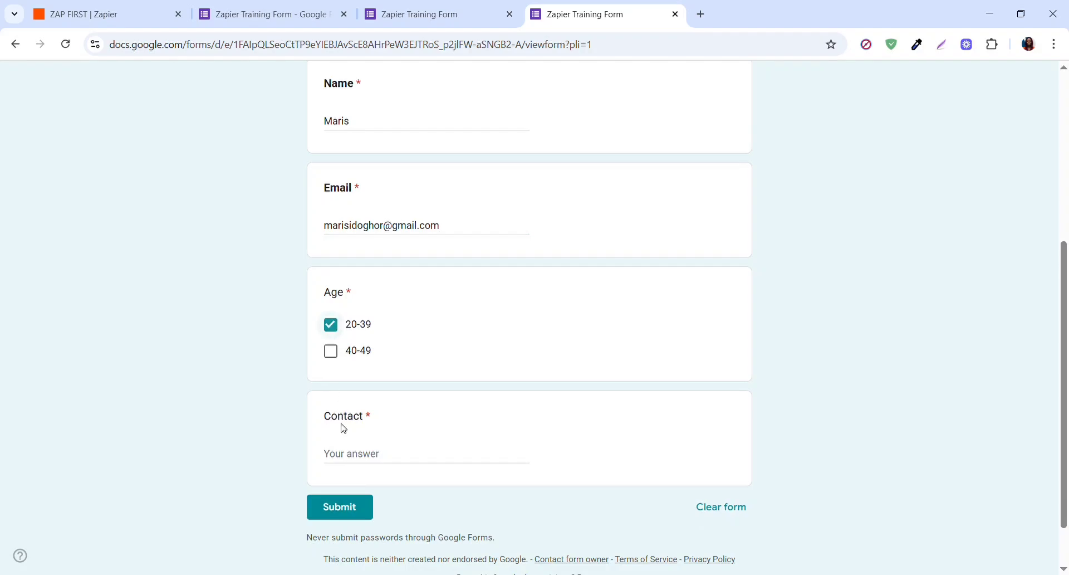
click(366, 460)
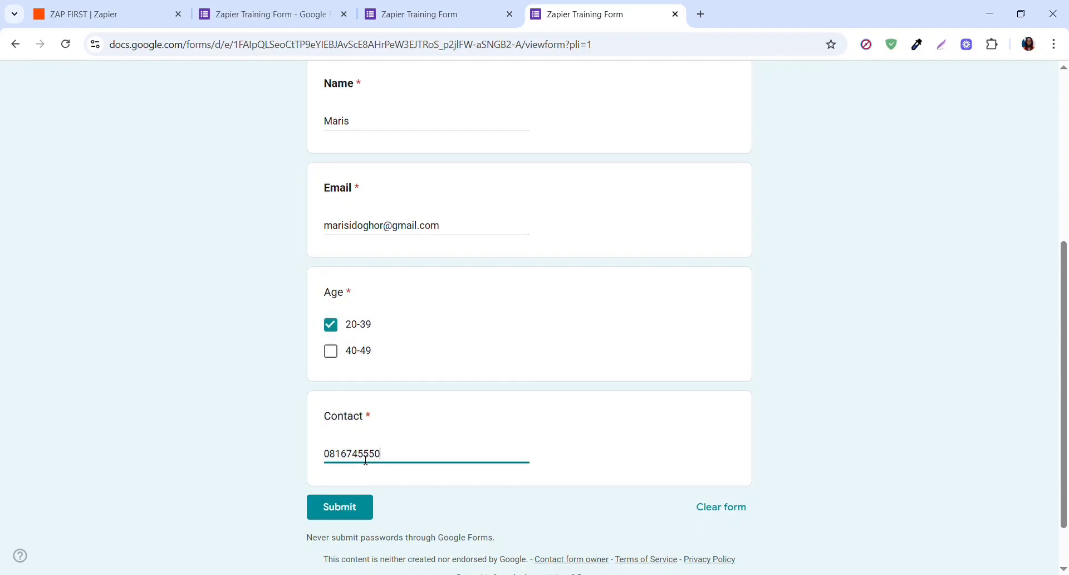
click(345, 509)
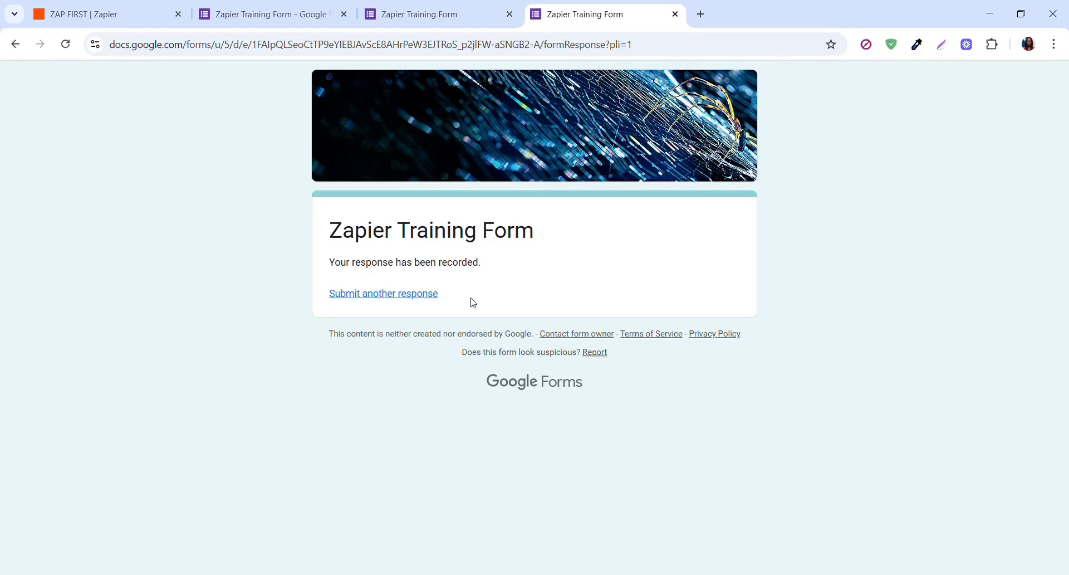
- In a new tab, switch to the test respondent's Google account and open its Gmail inbox
click(700, 15)
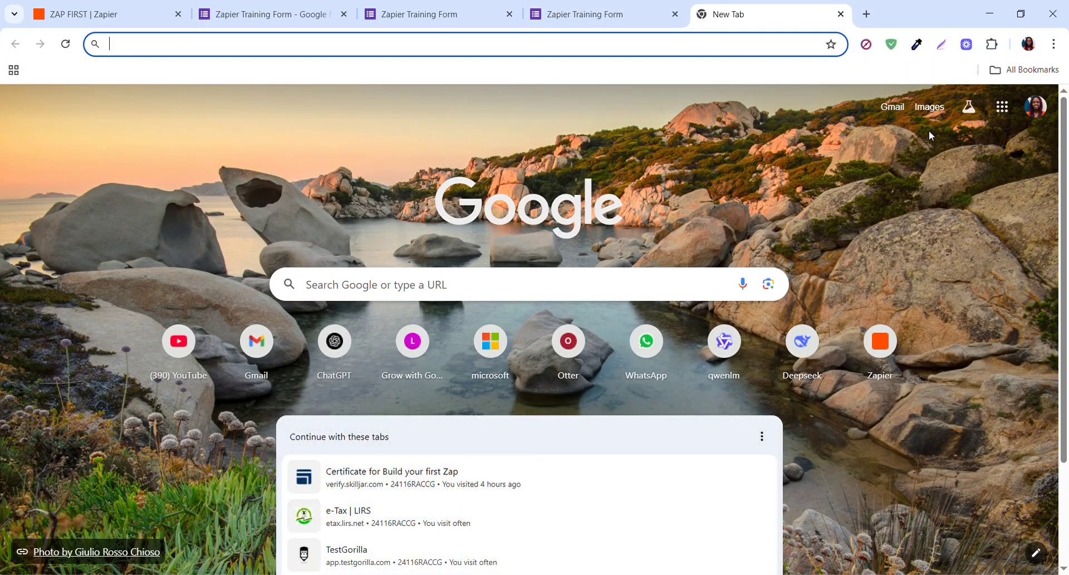
click(1037, 116)
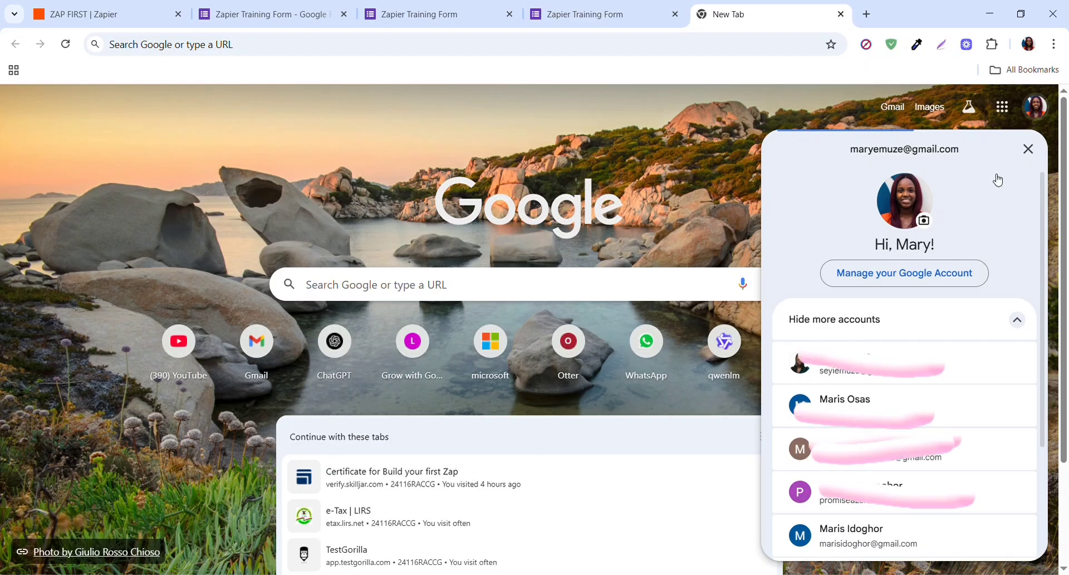
click(859, 541)
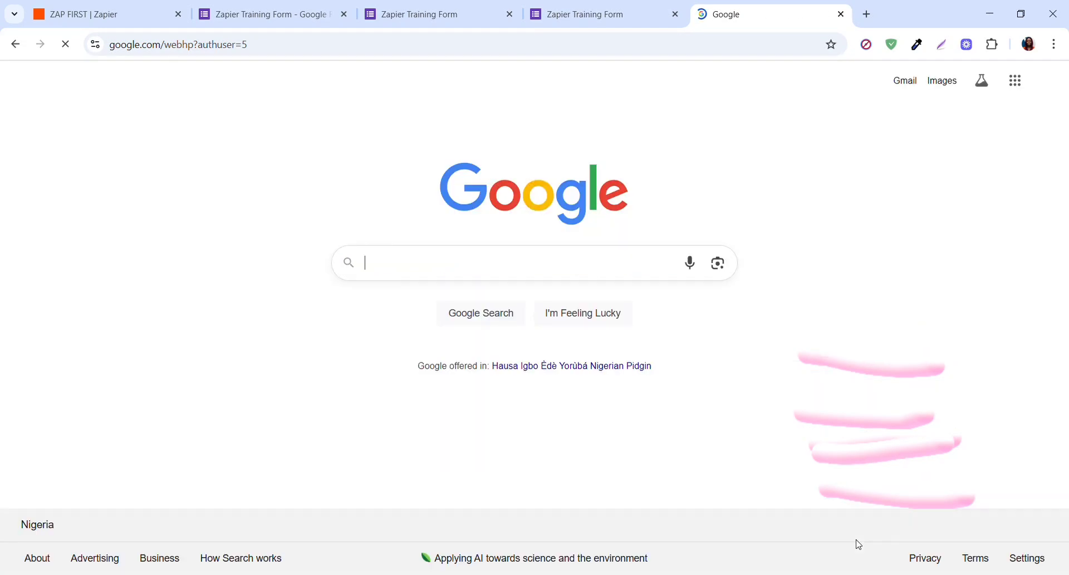
click(1026, 93)
click(994, 173)
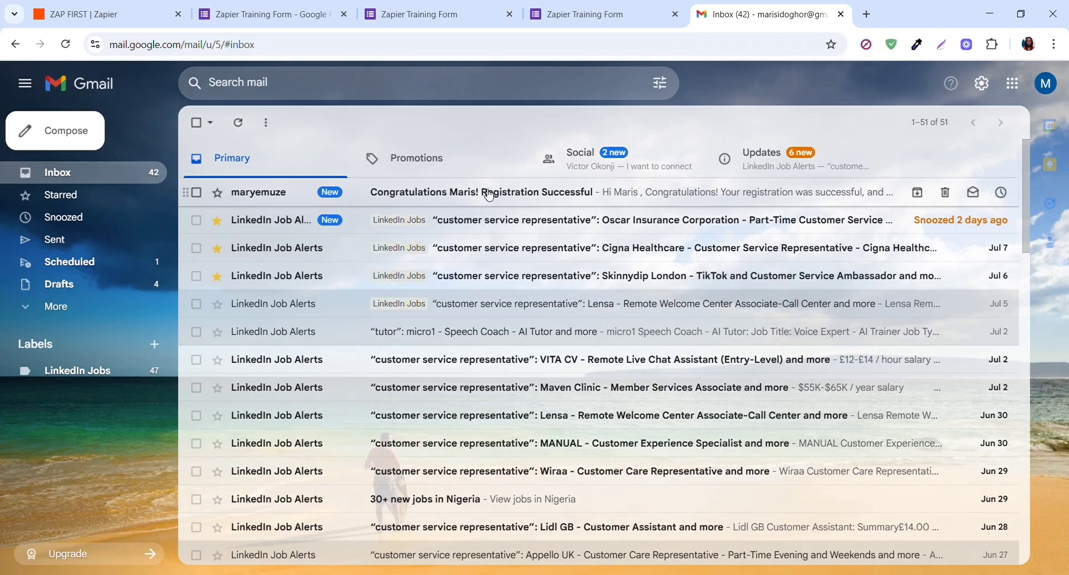
- Open the Registration Successful email and dismiss the emoji tip
click(489, 194)
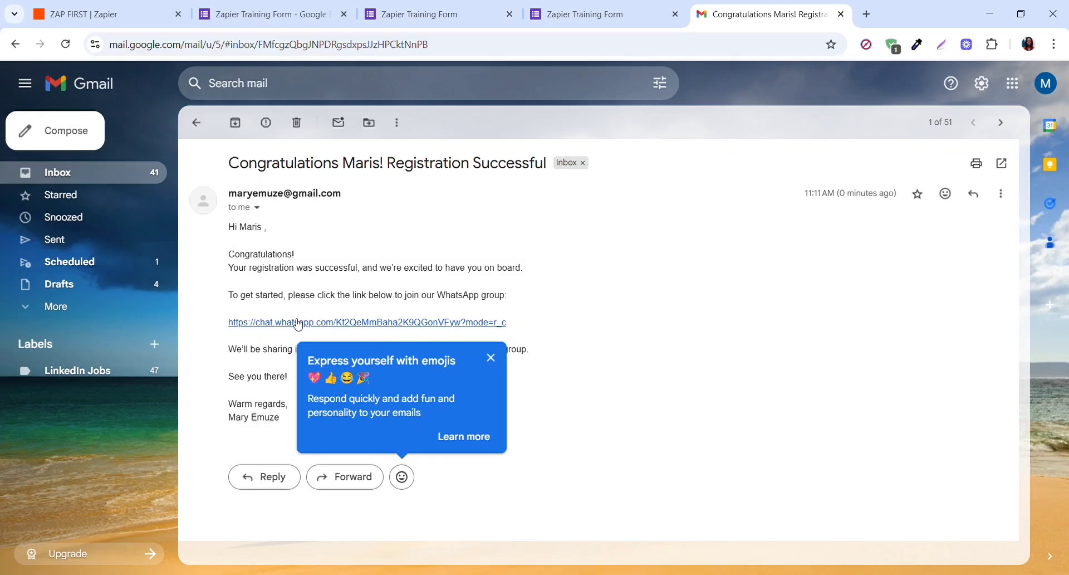
click(494, 360)
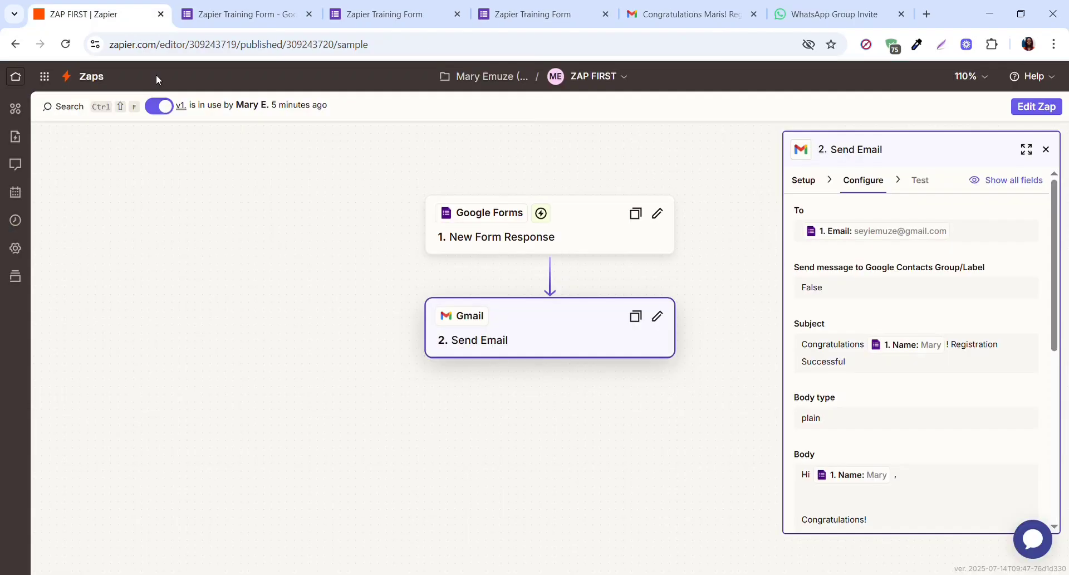
- Reopen ZAP FIRST from the Recently updated list on the Zapier Home dashboard
click(19, 80)
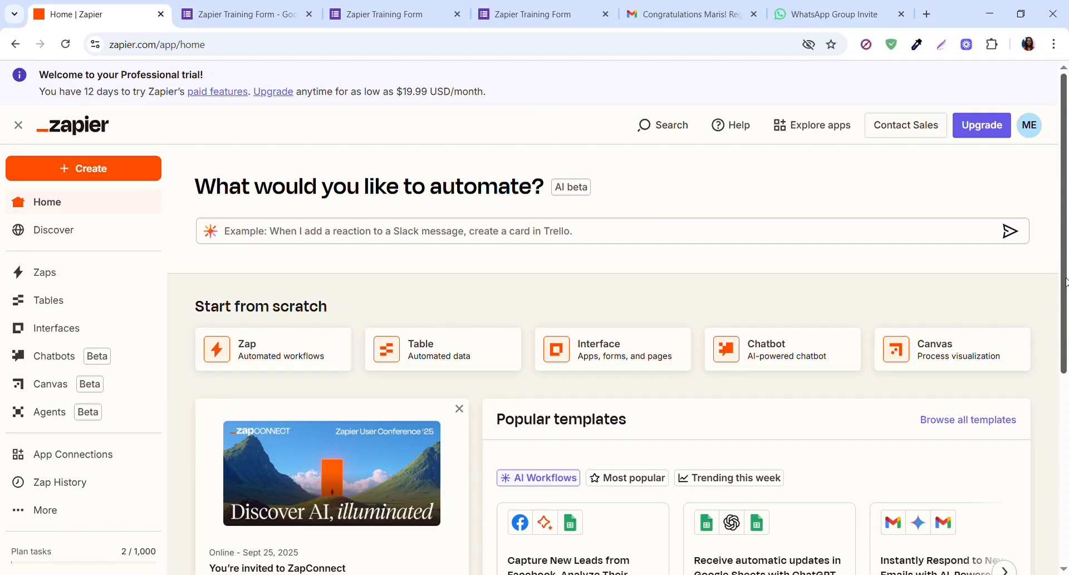
drag(1067, 282, 1067, 495)
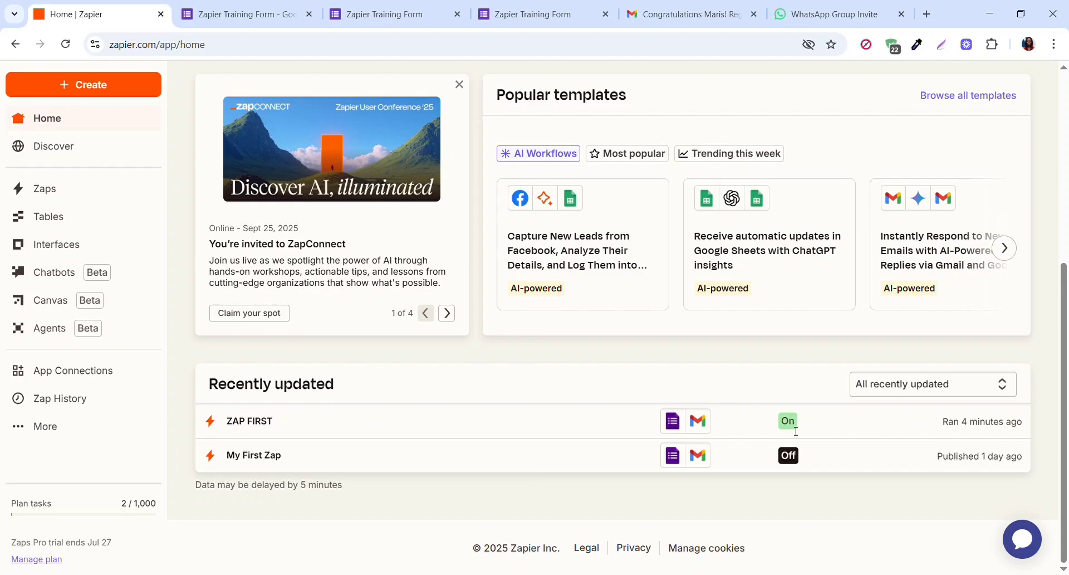
click(258, 427)
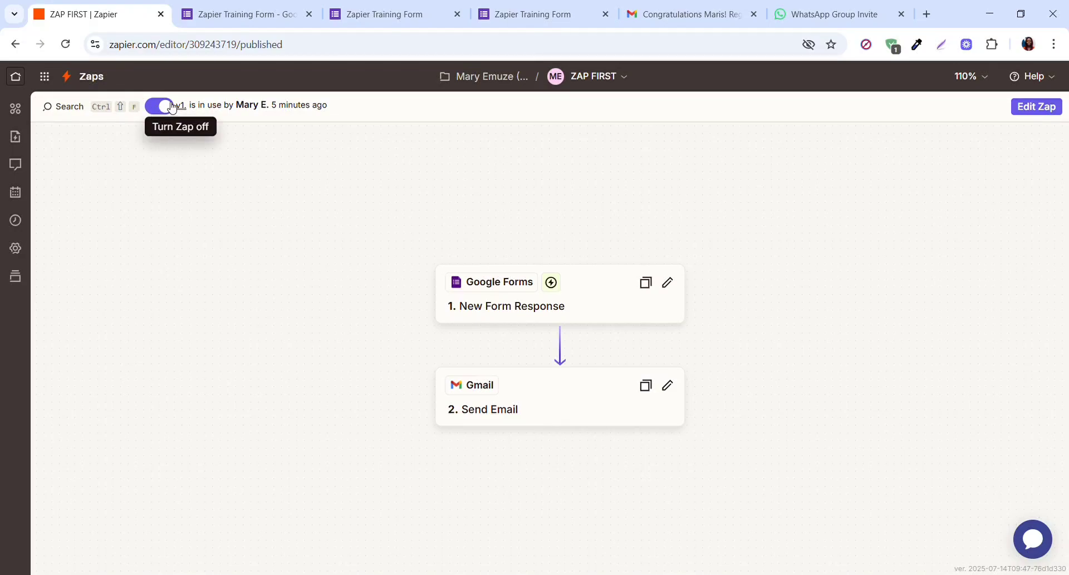
- Turn ZAP FIRST off, then reopen it from Home's Recently updated list, which now lists it as Off
click(165, 106)
click(19, 79)
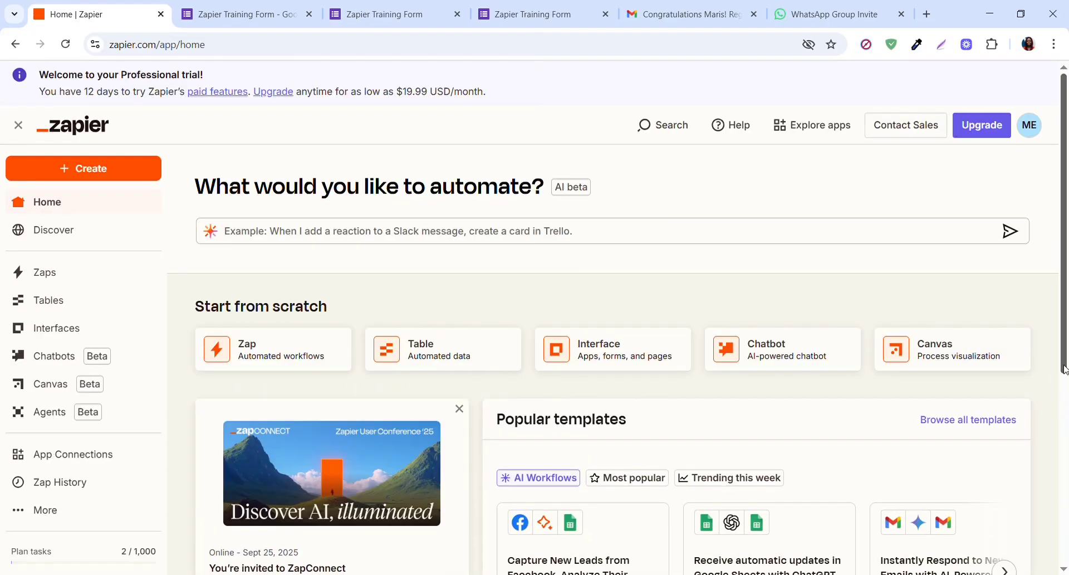
scroll(1064, 369, down, 5)
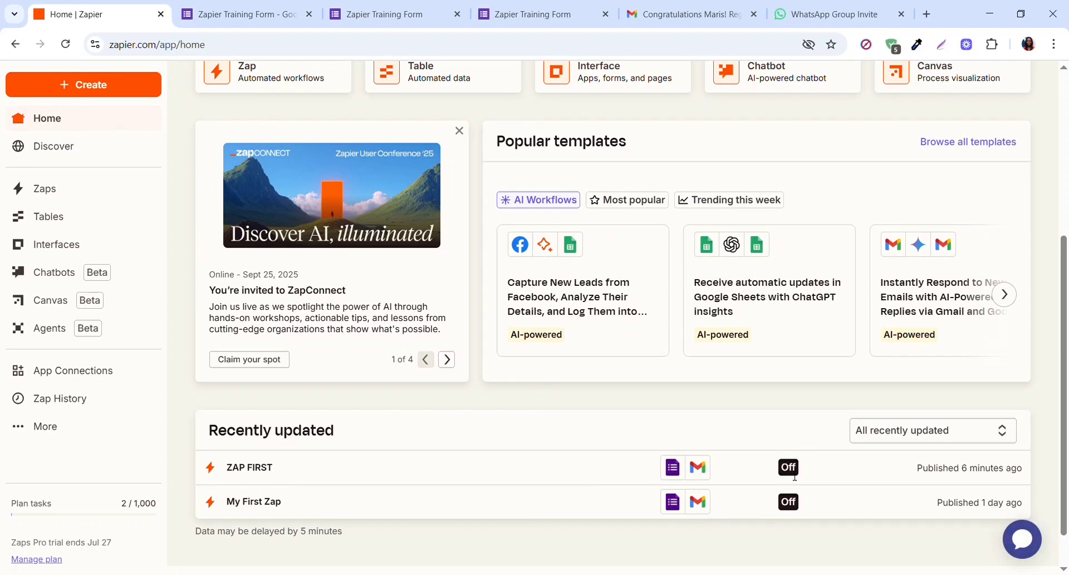
click(251, 468)
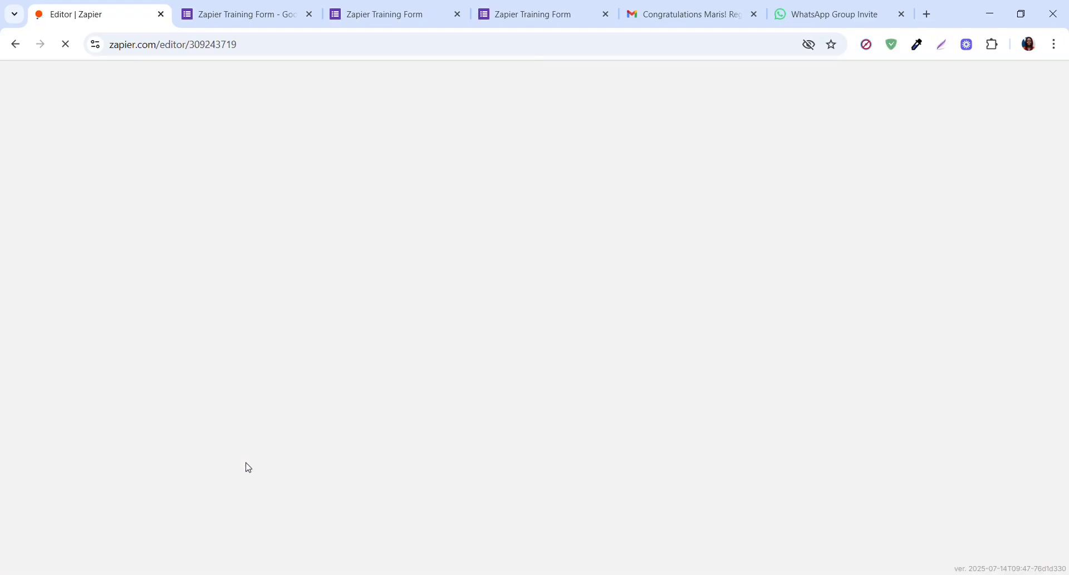